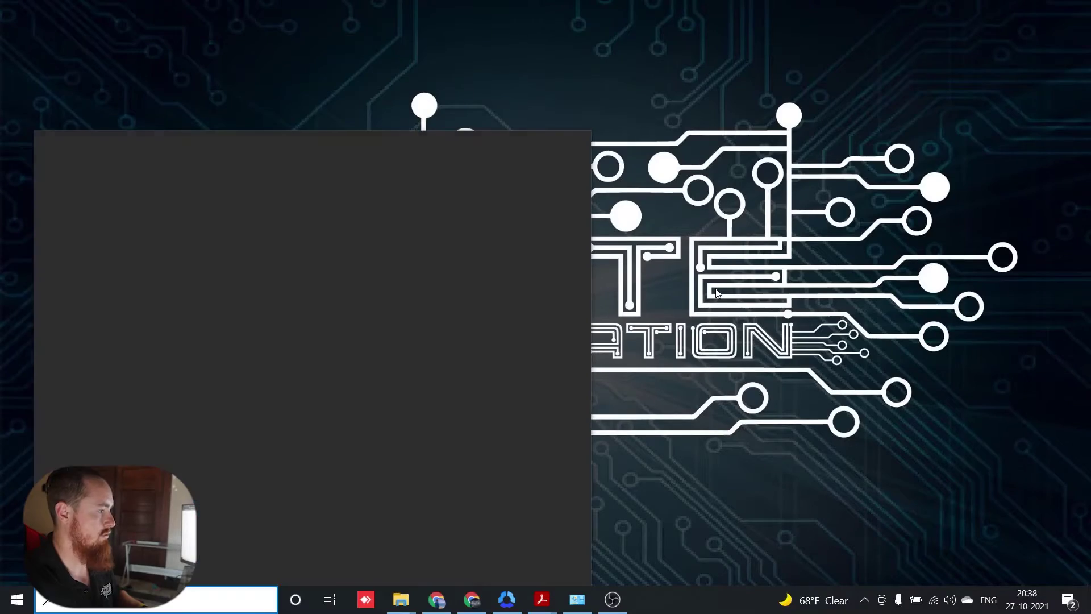
Search Windows for 'robo' and launch ROBOGUIDE
type("obo")
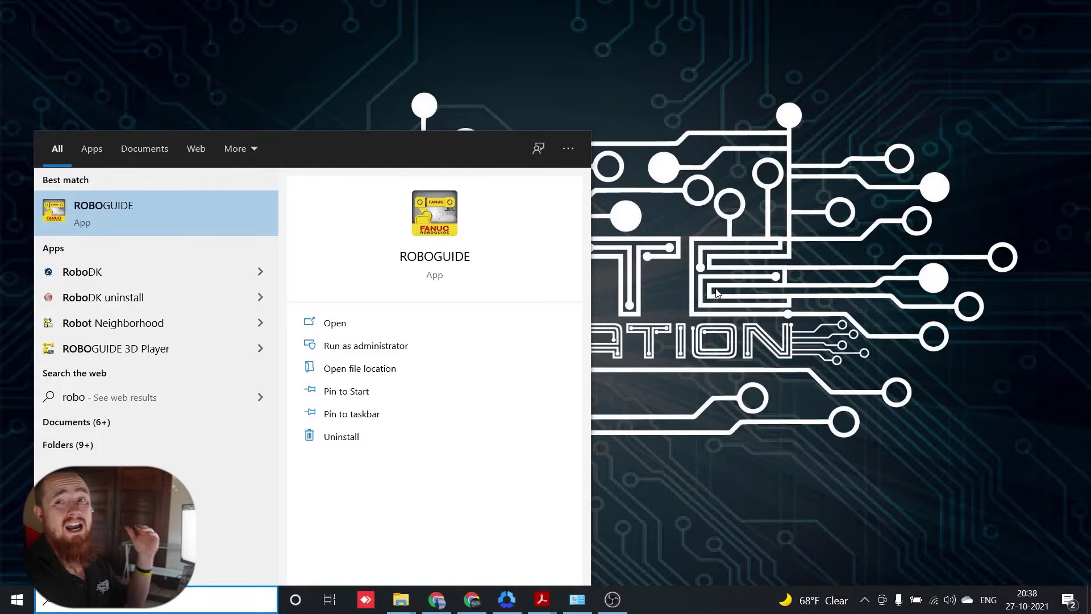
key("Return")
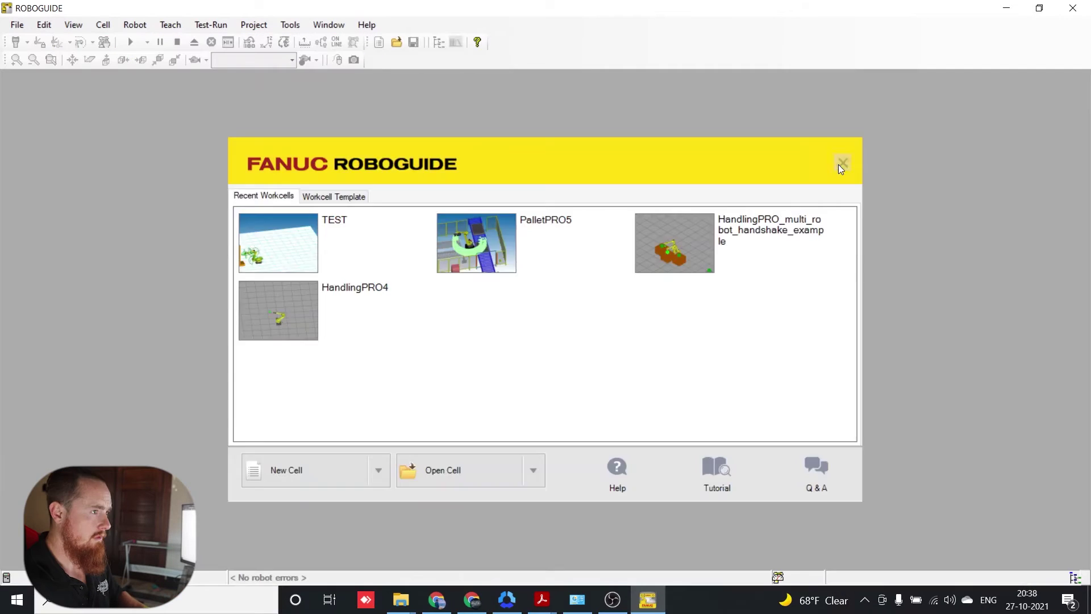
Dismiss the start dialog and start a new cell with HandlingPRO as the process
left_click(842, 163)
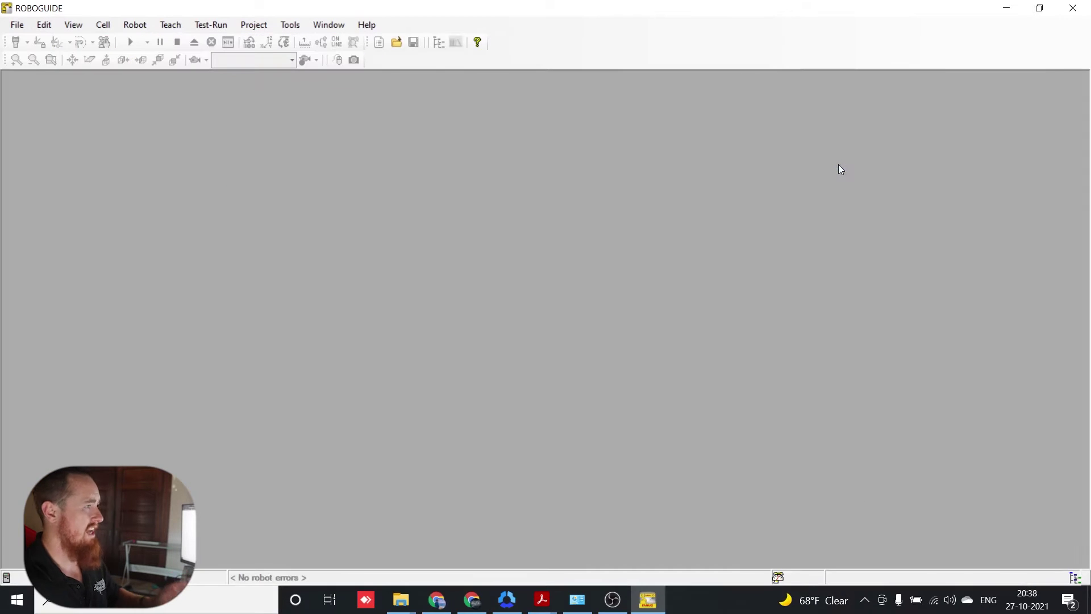
left_click(17, 24)
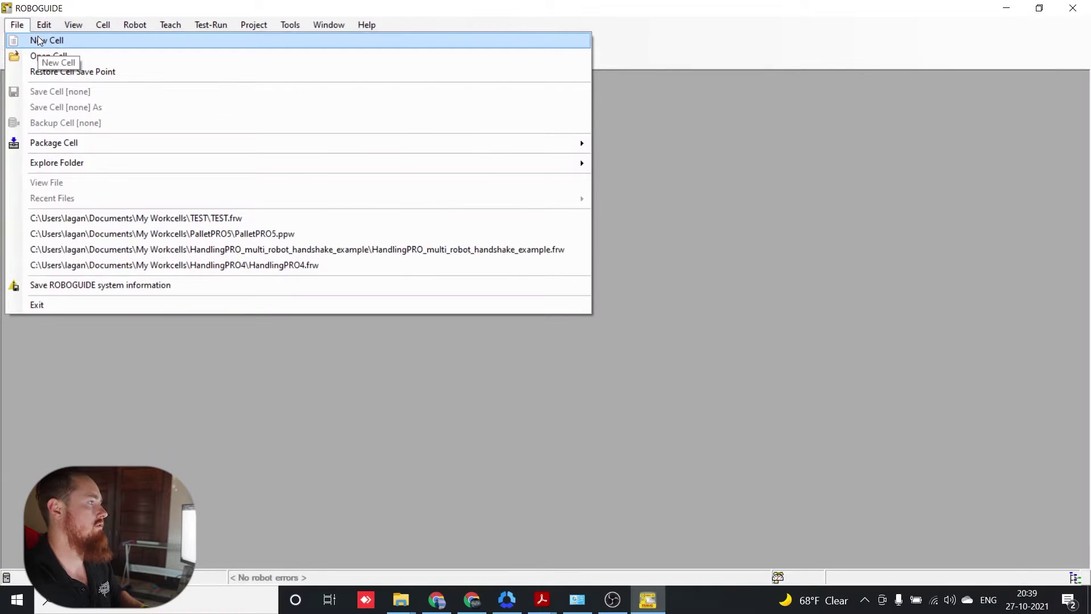
left_click(68, 46)
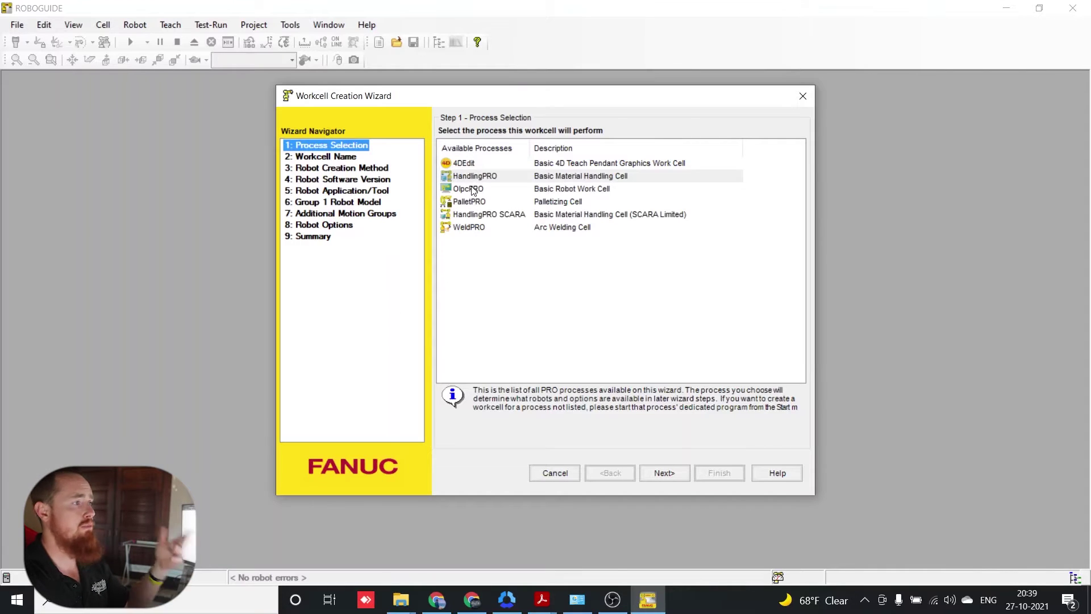
left_click(490, 178)
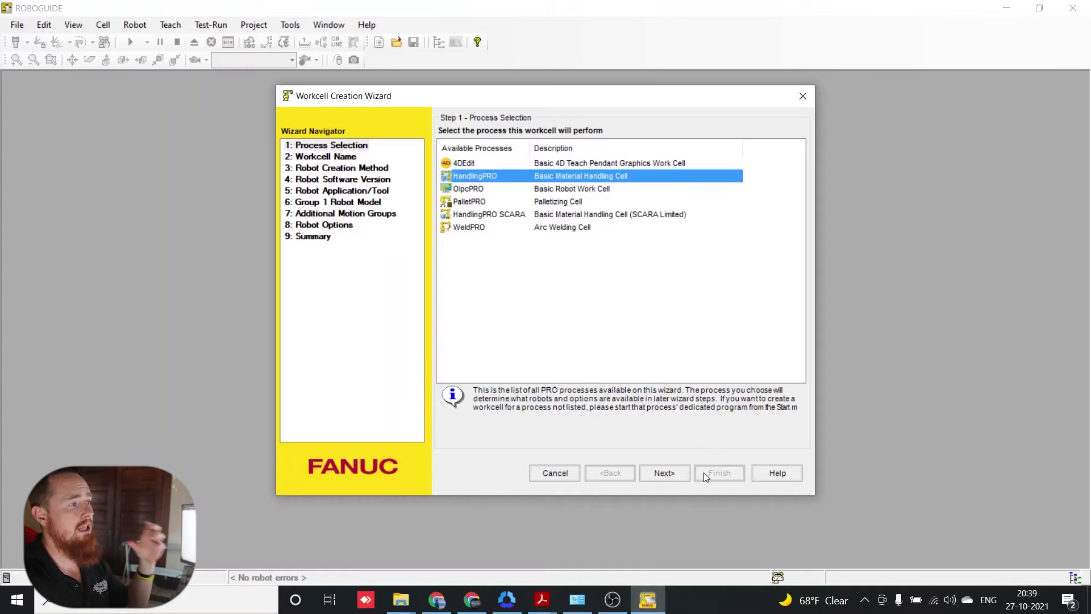
left_click(657, 472)
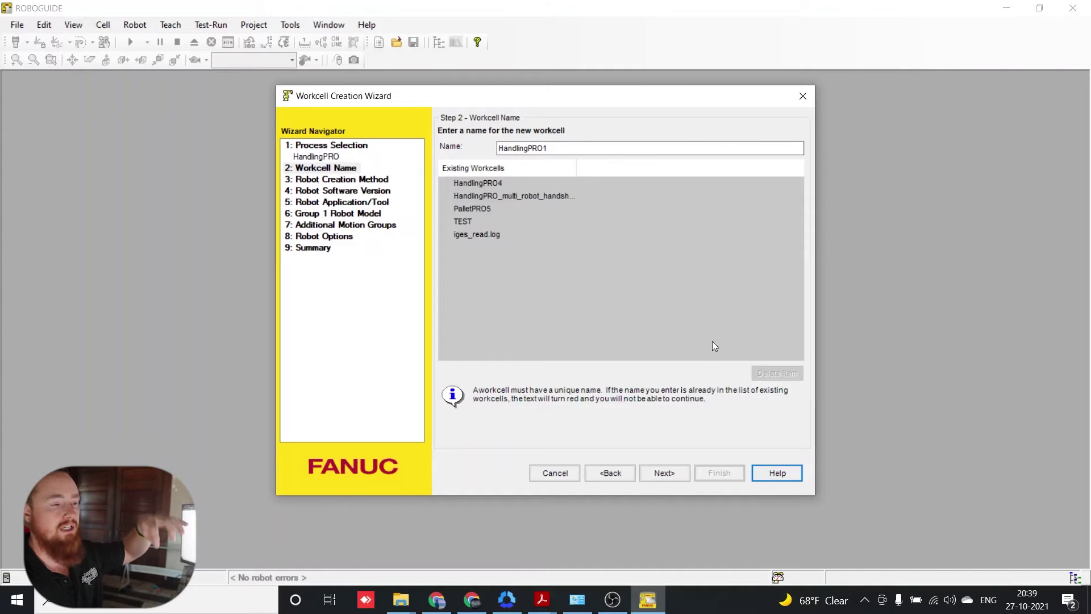
Accept the name HandlingPRO1 and create the robot from scratch with the default HandlingPRO configuration
left_click(671, 472)
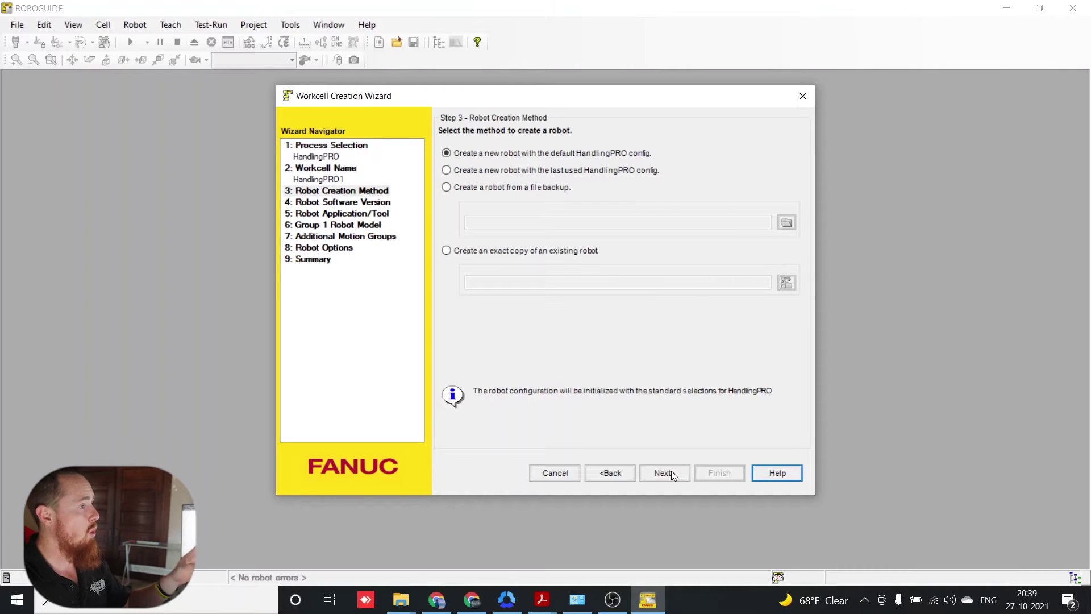
left_click(551, 155)
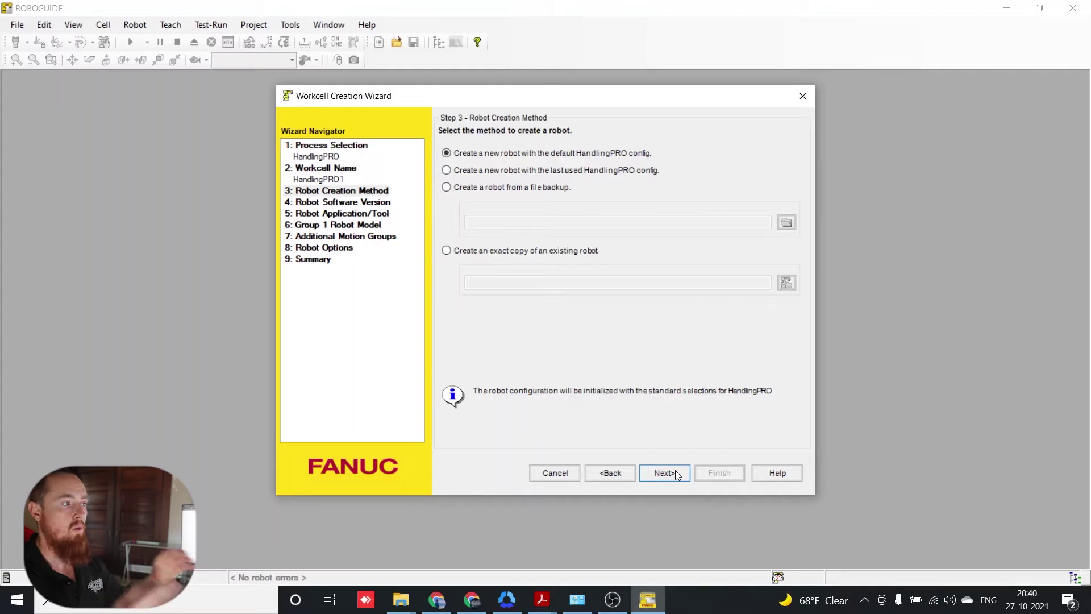
left_click(664, 473)
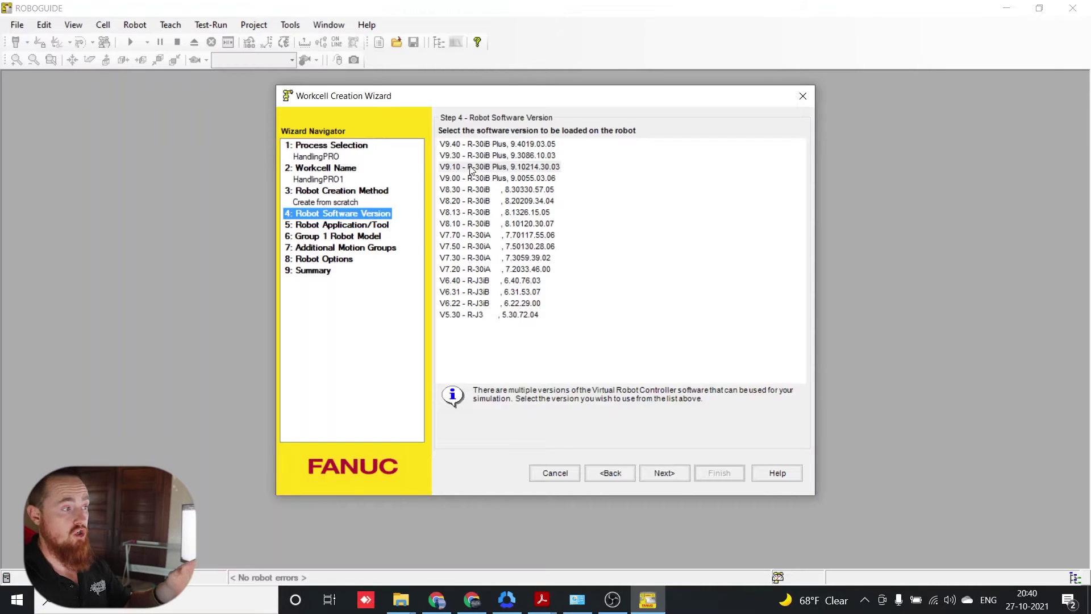
Choose software version V9.00 and select the HandlingTool package
left_click(461, 179)
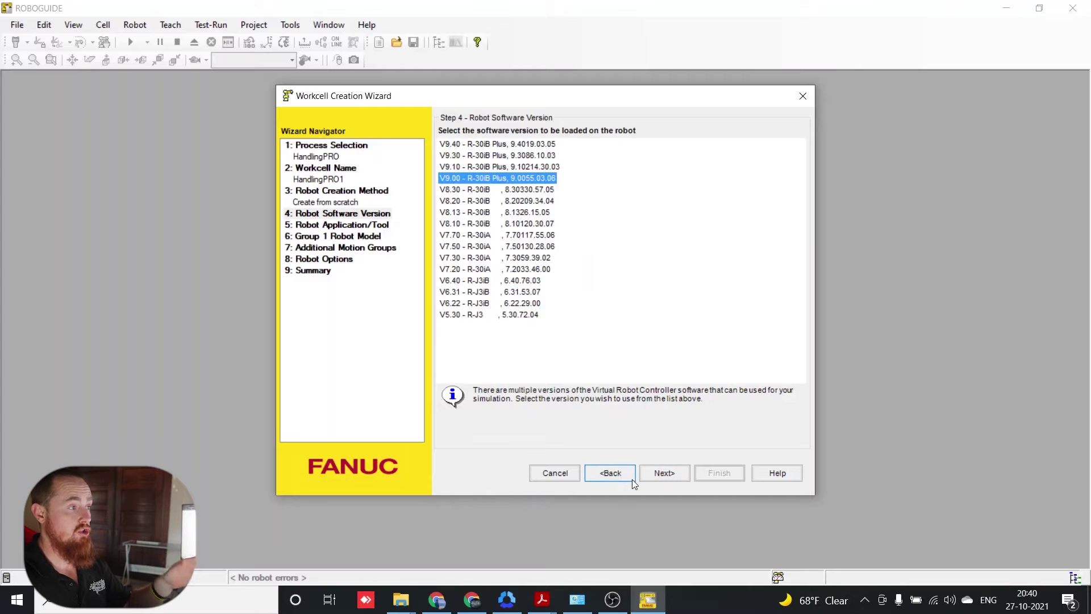
left_click(679, 474)
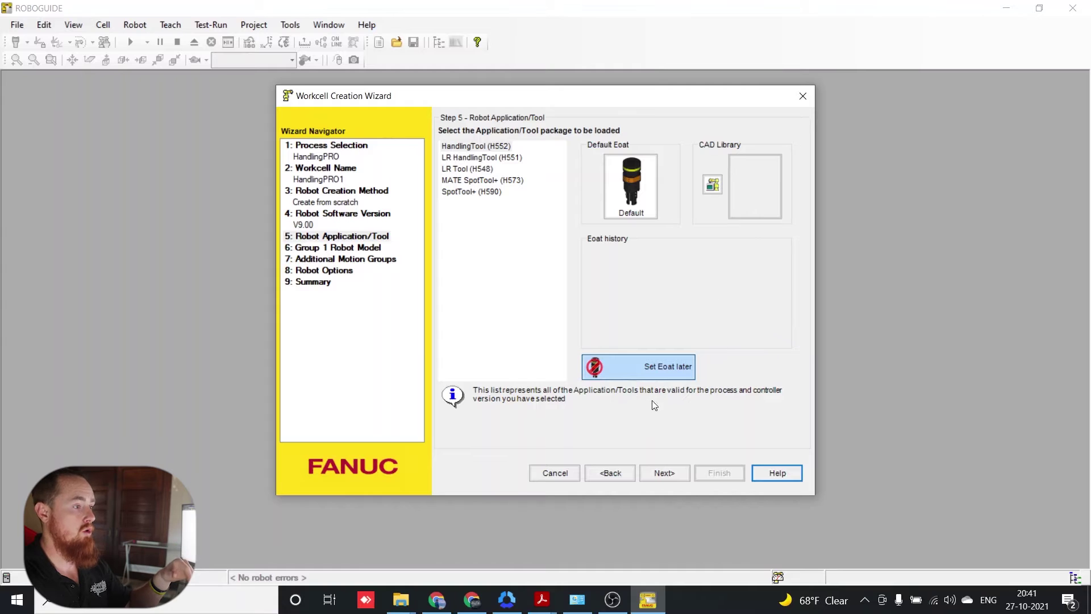
left_click(635, 371)
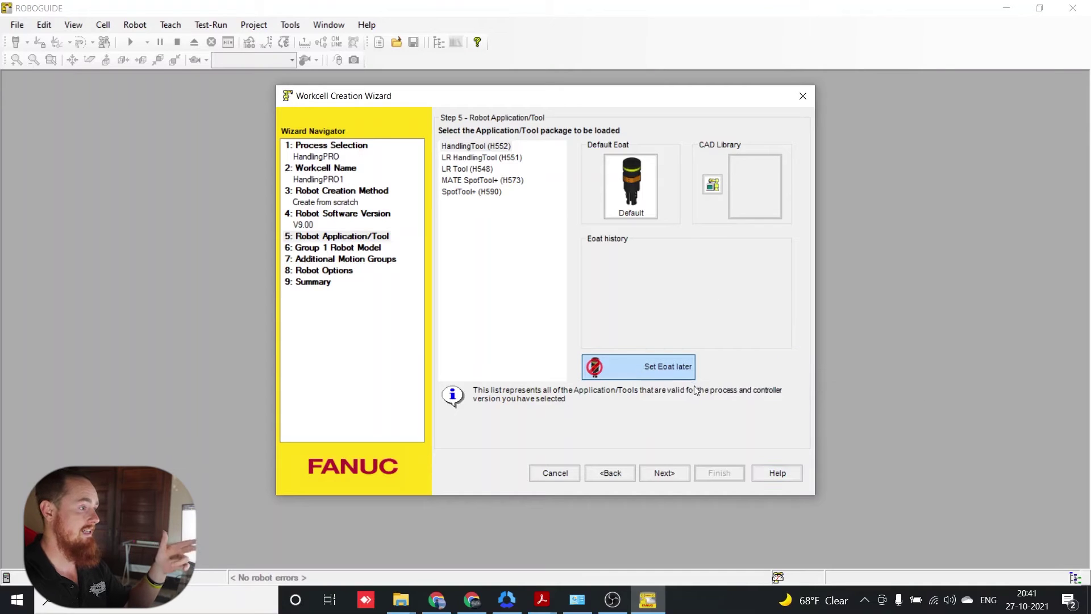
Try the LR Mate 200iD/7WP, then change the software version to V9.10
left_click(665, 476)
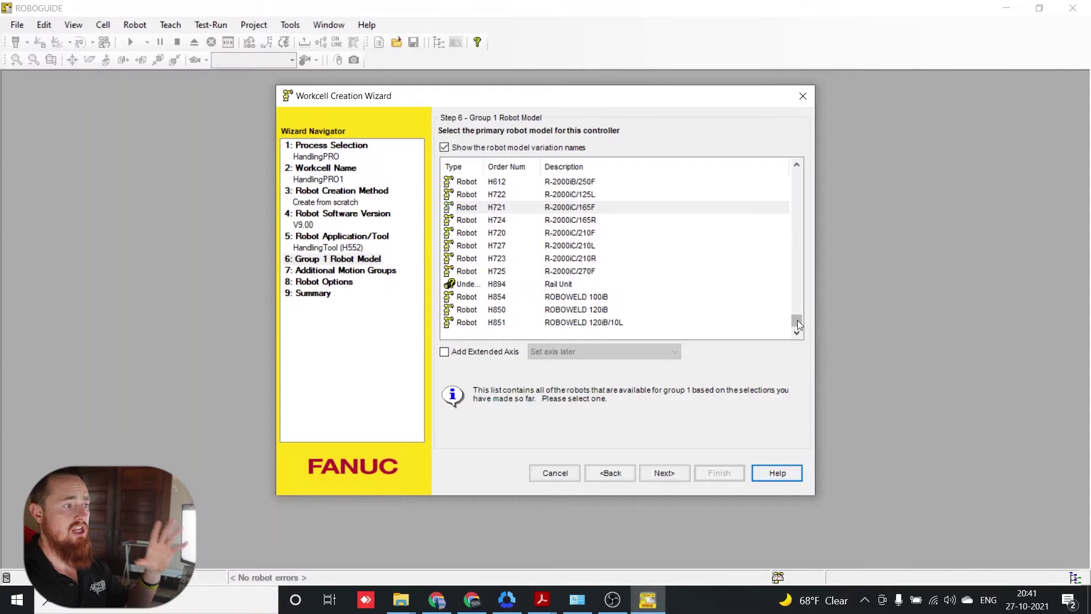
left_click_drag(797, 319, 797, 217)
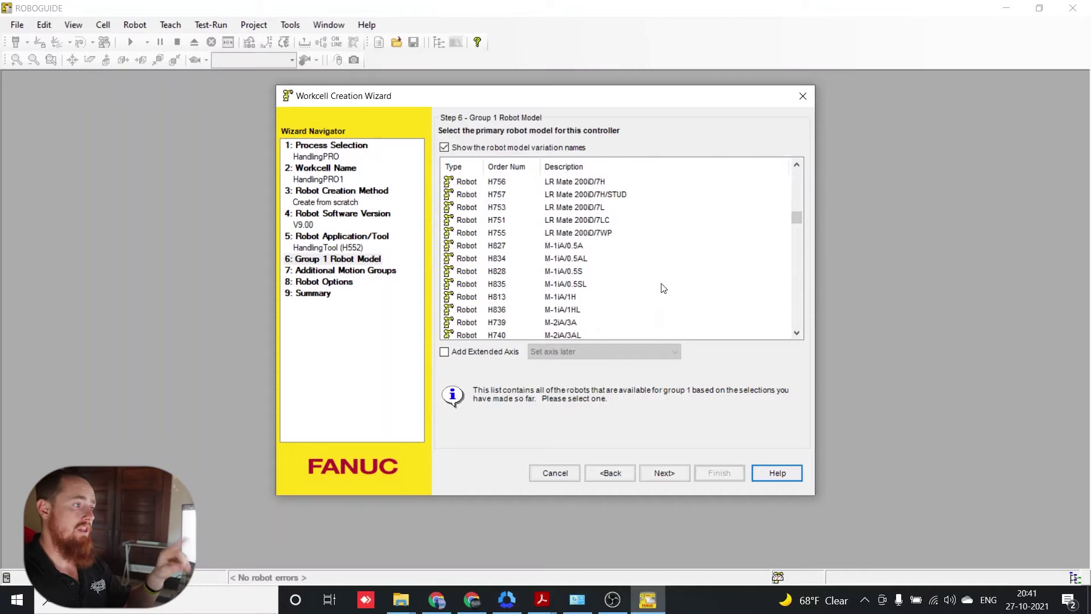
left_click(563, 234)
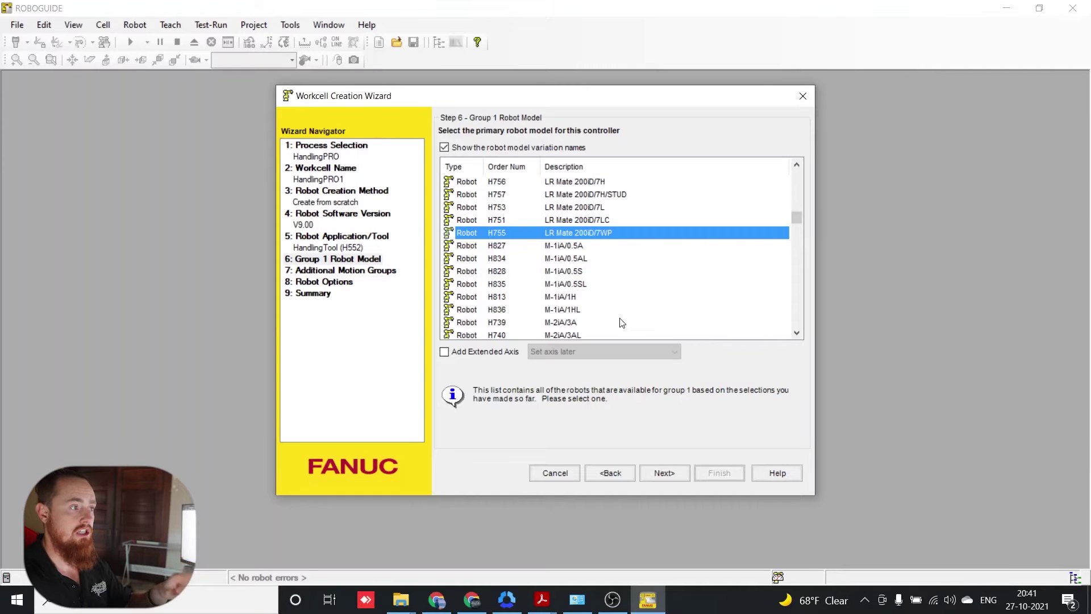
left_click(321, 227)
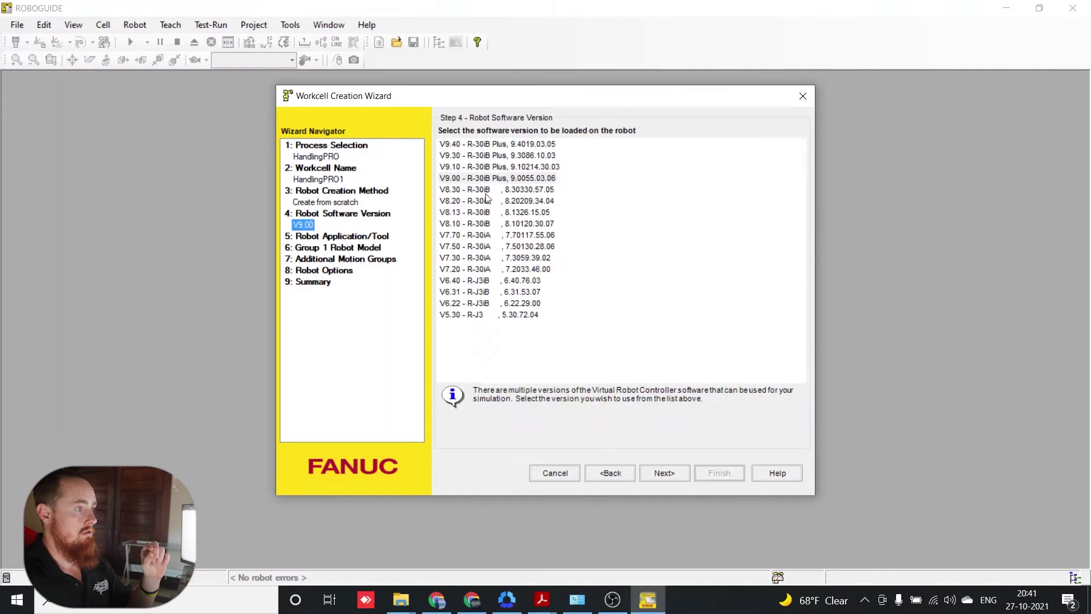
left_click(461, 167)
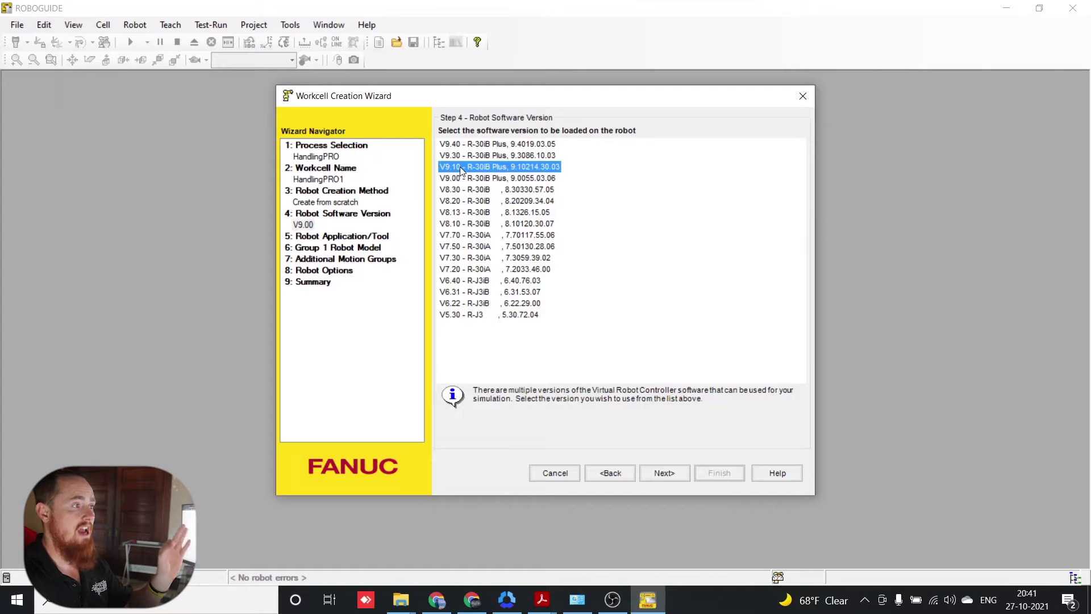
Return to the robot model list and pick the LR Mate 200iD/14L
left_click(343, 250)
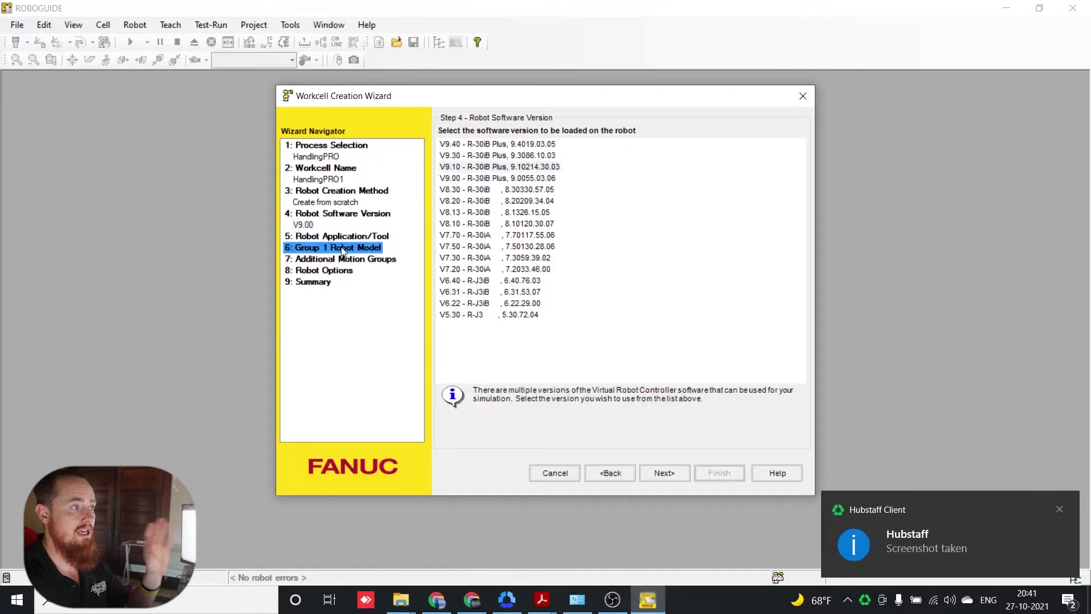
left_click(1060, 509)
scroll(688, 294, "up", 10)
scroll(689, 294, "down", 4)
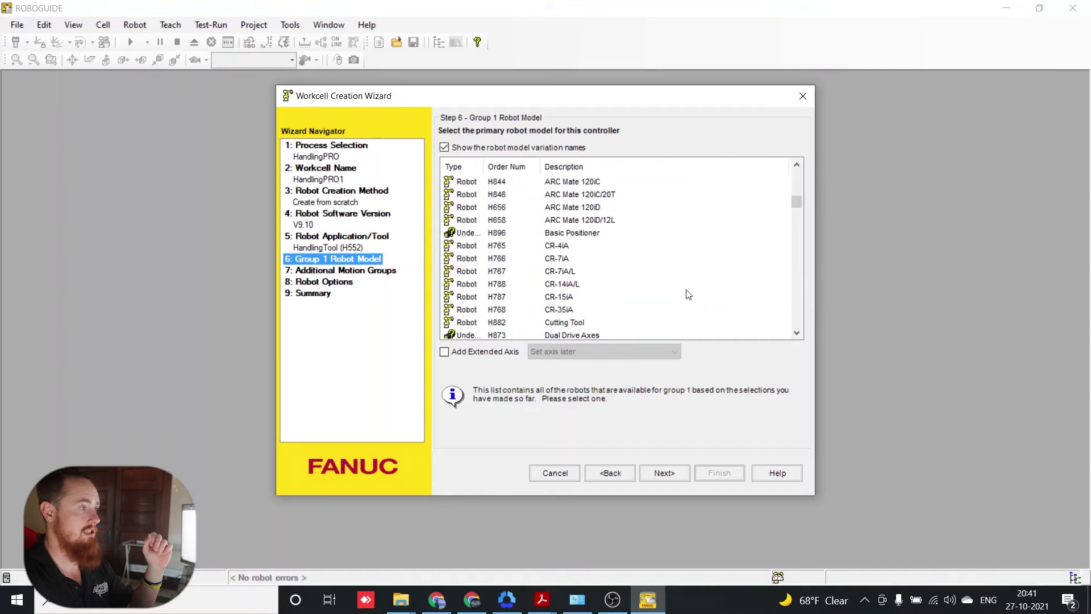
left_click(576, 221)
scroll(574, 221, "up", 6)
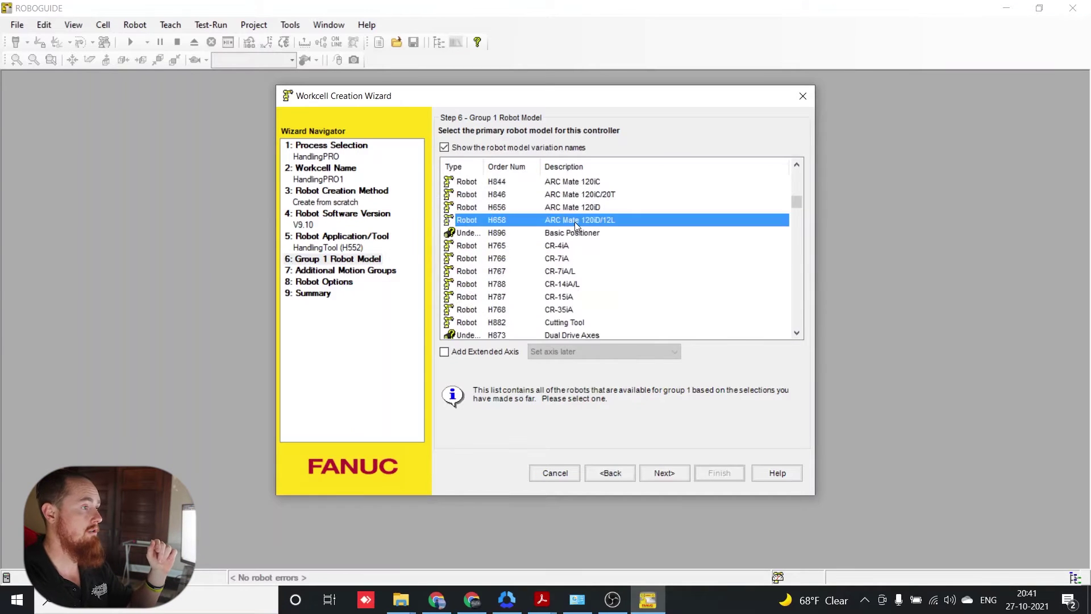
scroll(571, 227, "down", 5)
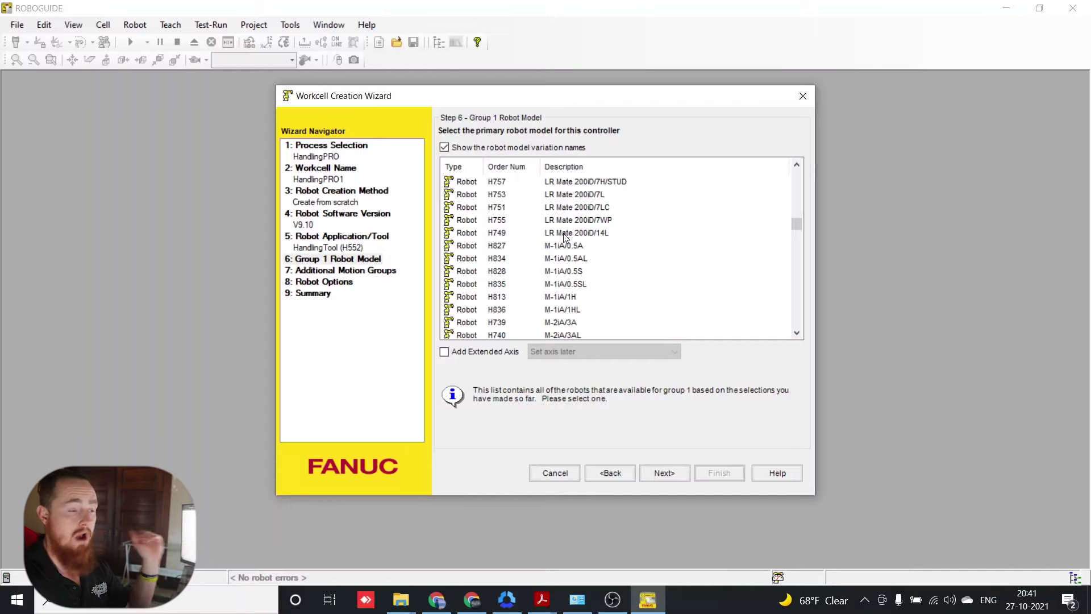
left_click(563, 233)
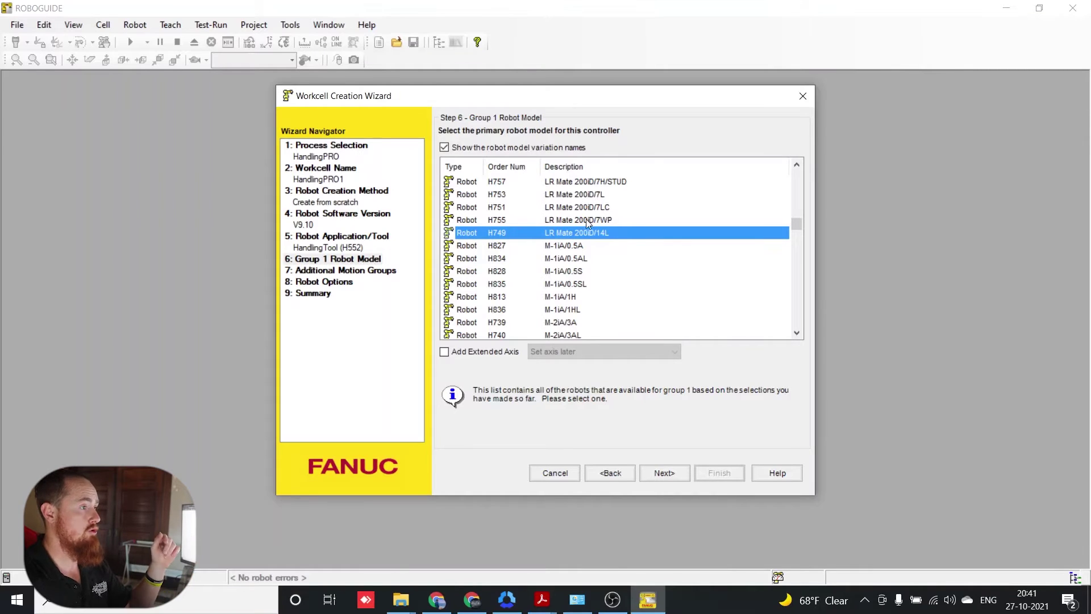
Leave the Additional Motion Groups step without adding any extra group
left_click(664, 472)
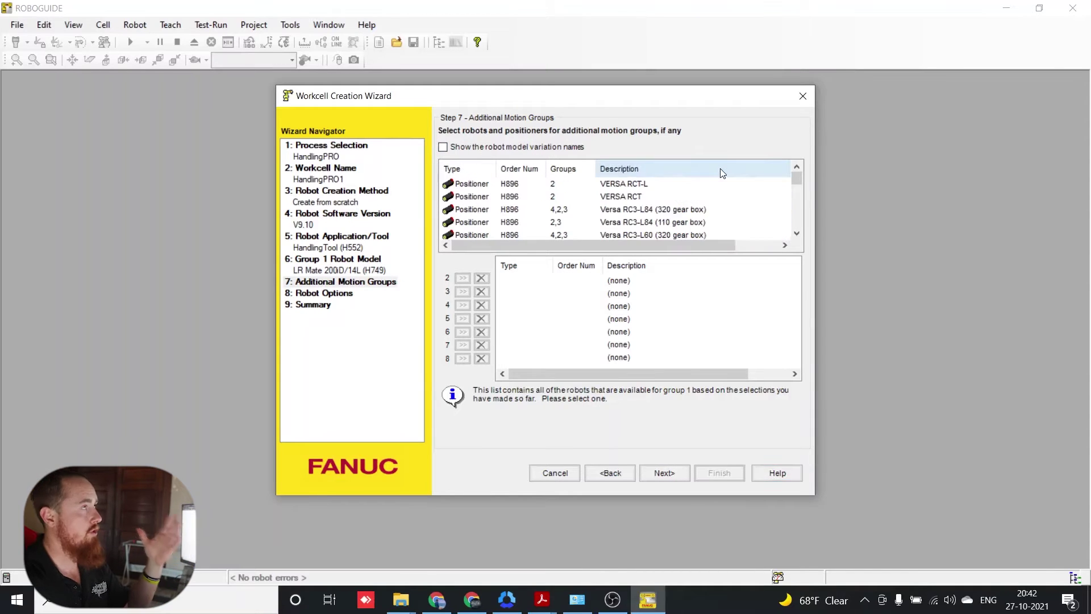
left_click(616, 184)
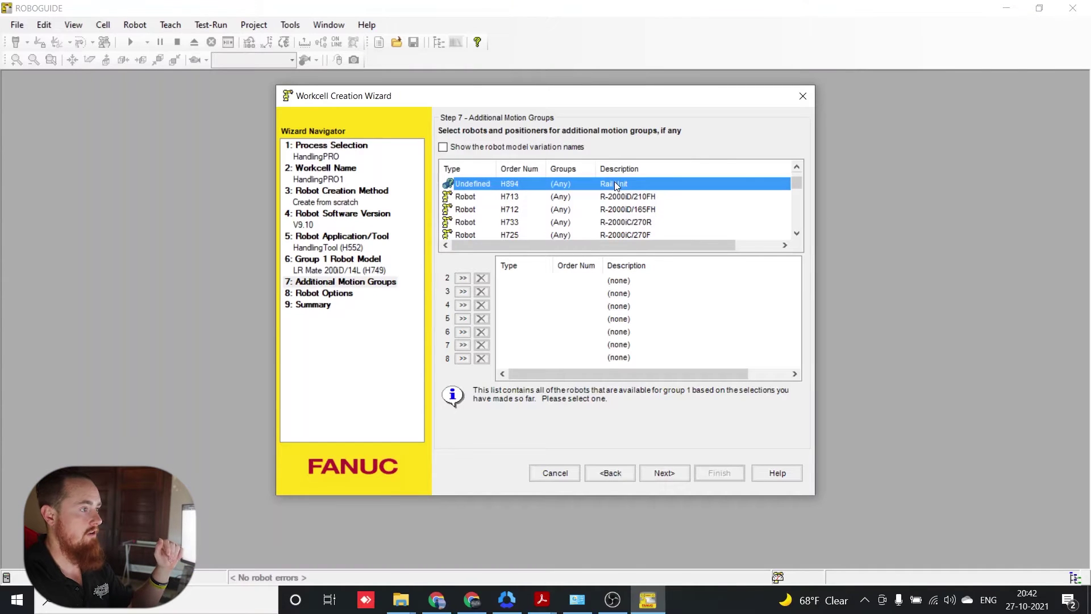
left_click(664, 473)
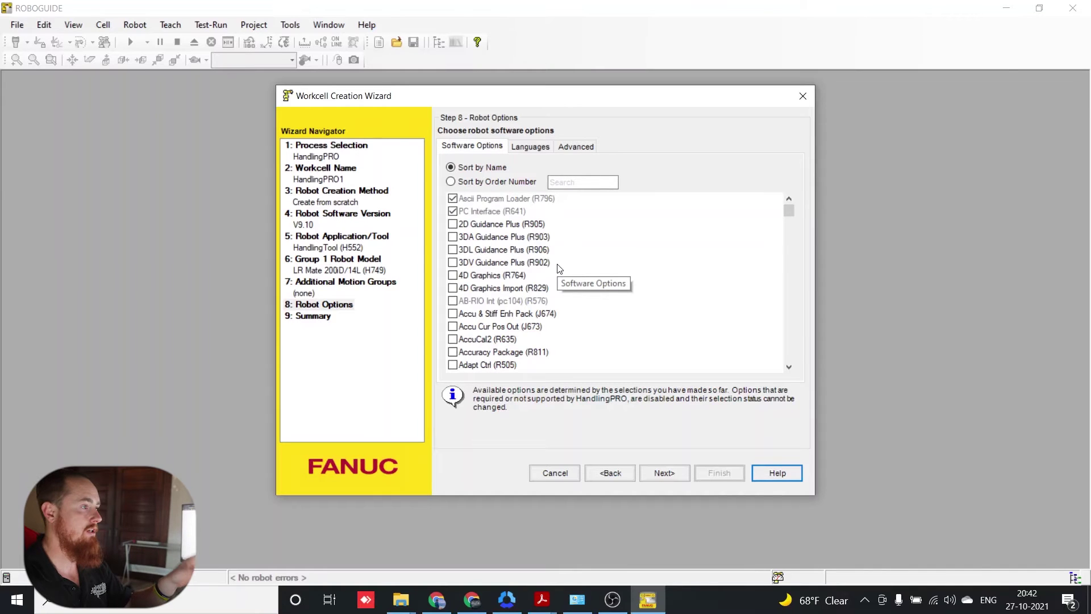
Search the software options for 'dcs' and tick Advanced DCS Package (R859)
left_click_drag(789, 211, 787, 267)
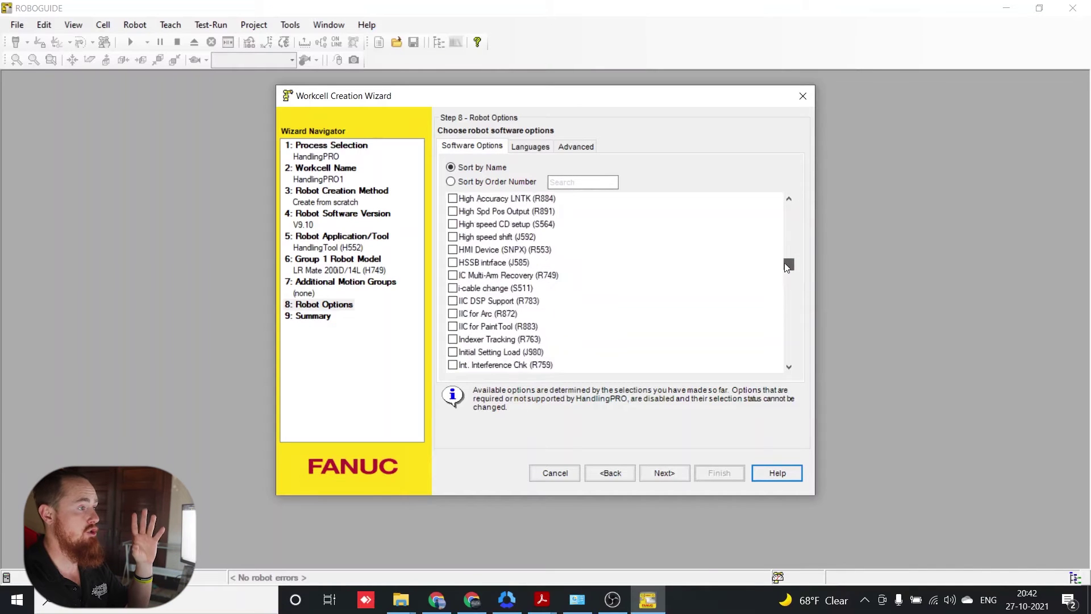
scroll(591, 332, "down", 8)
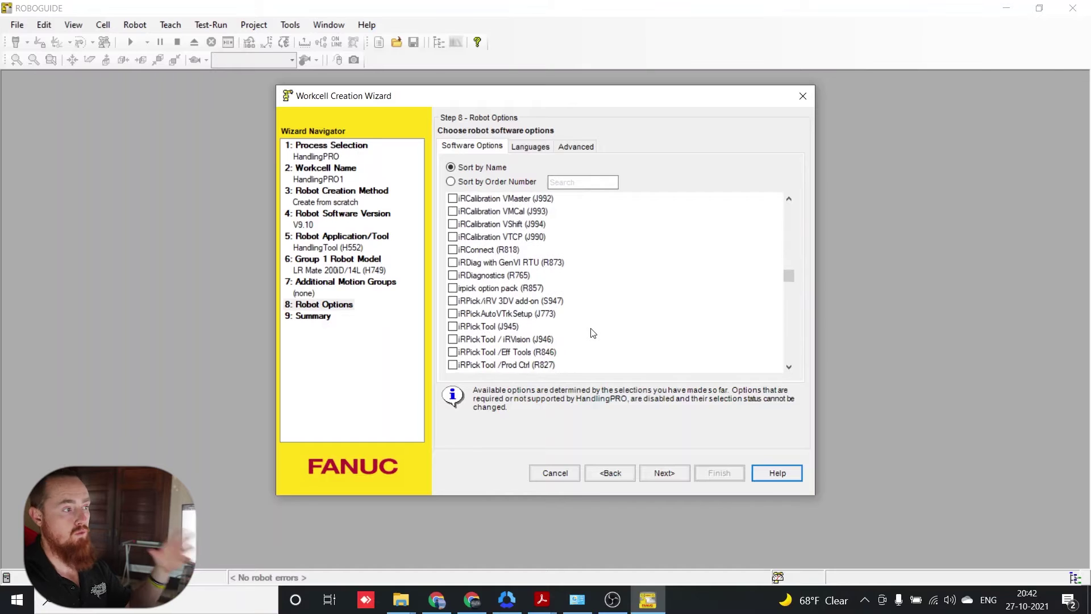
scroll(592, 333, "down", 4)
scroll(593, 333, "down", 3)
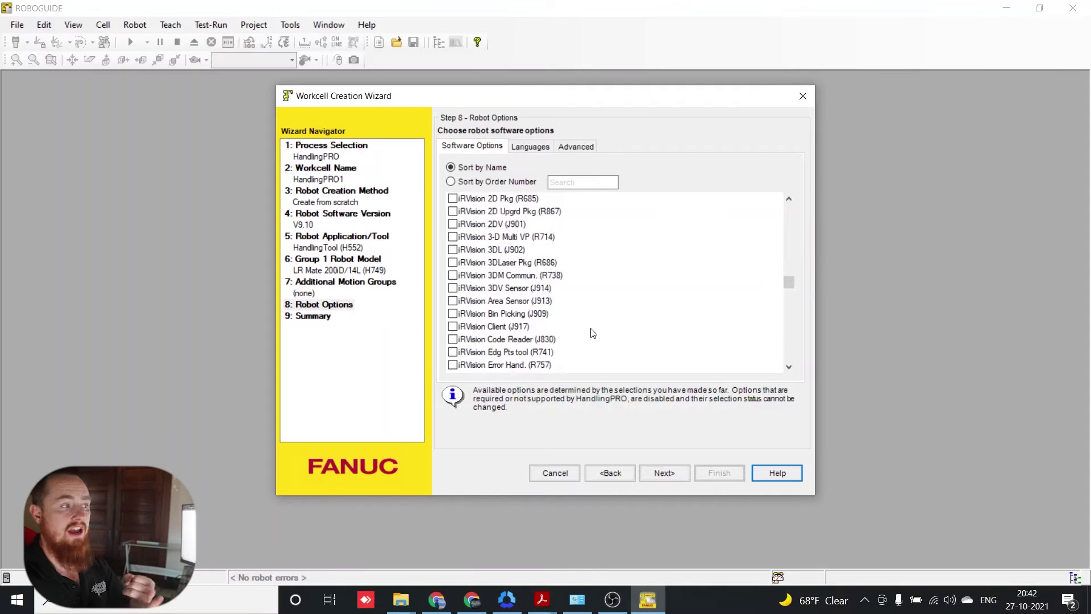
left_click(570, 181)
type("dcs")
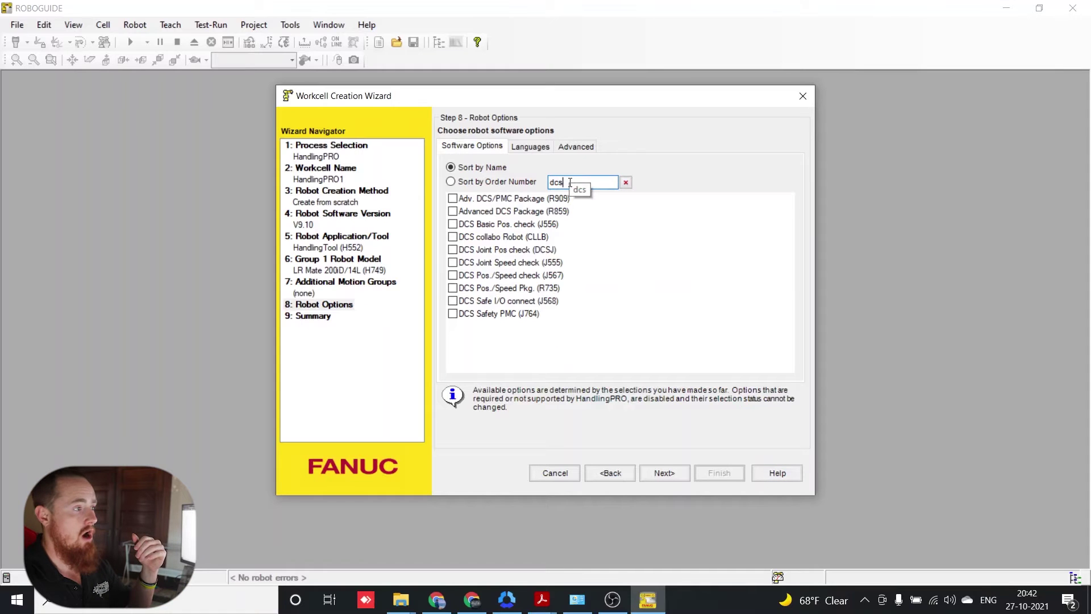
left_click(484, 212)
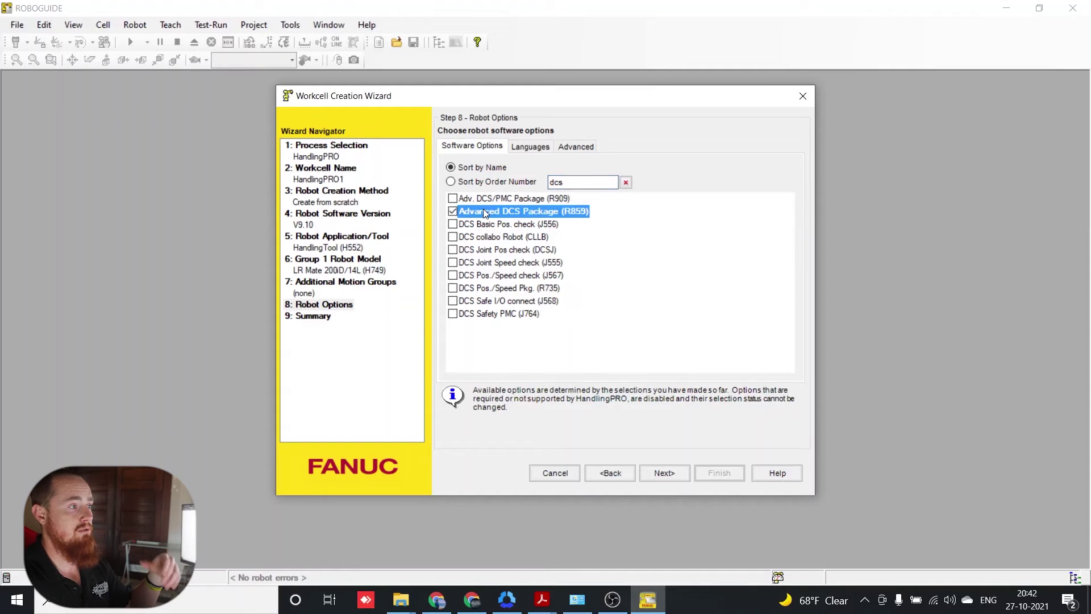
Review the Languages and Advanced tabs with memory and I/O settings, then continue
left_click(534, 147)
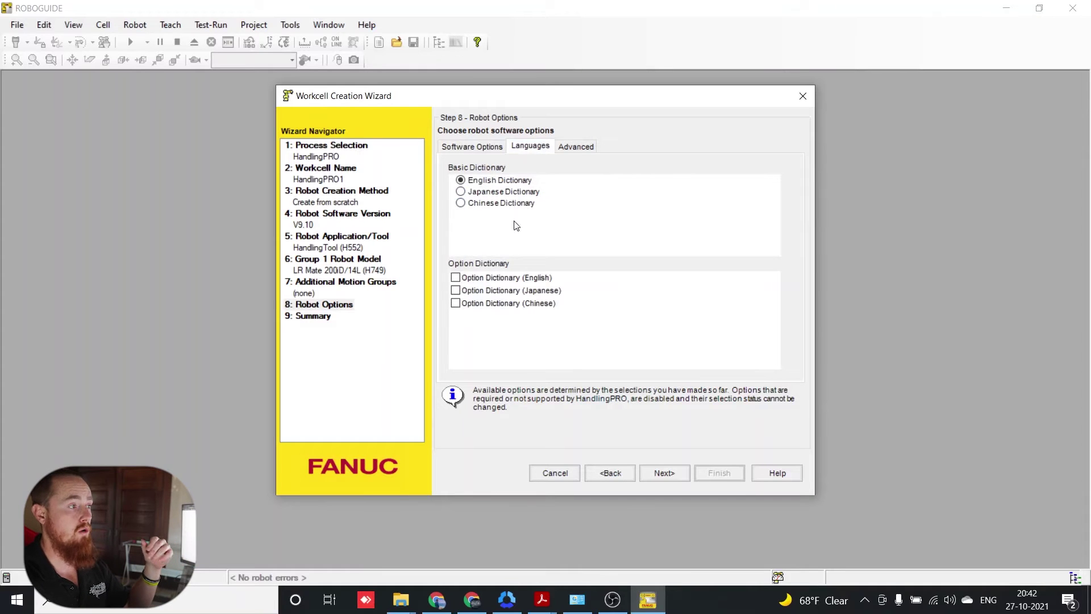
left_click(575, 146)
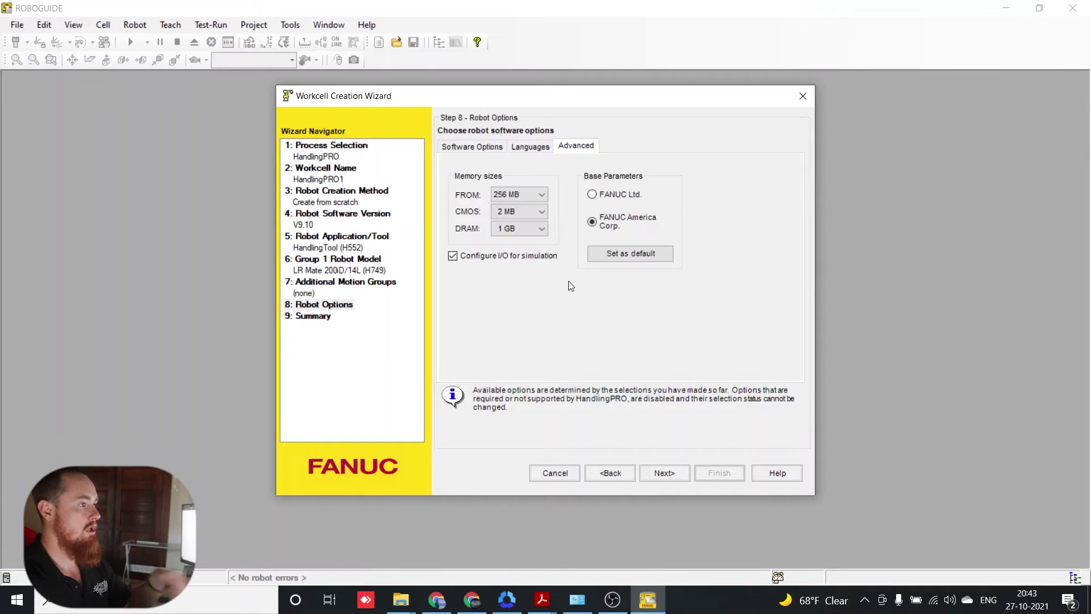
left_click(664, 473)
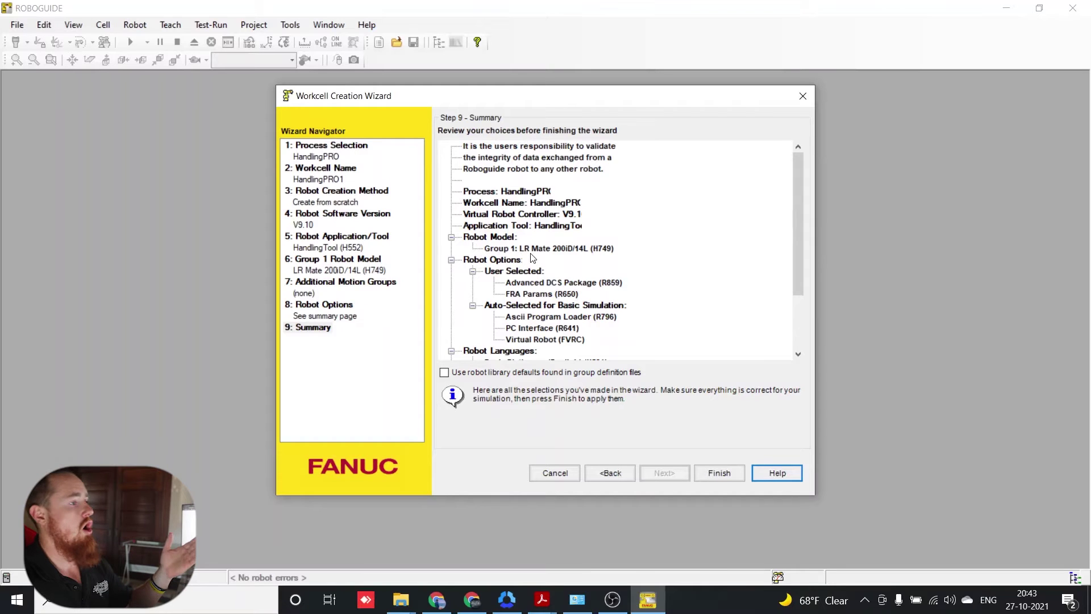
Review the summary selections and finish the wizard to create the workcell
scroll(589, 297, "down", 3)
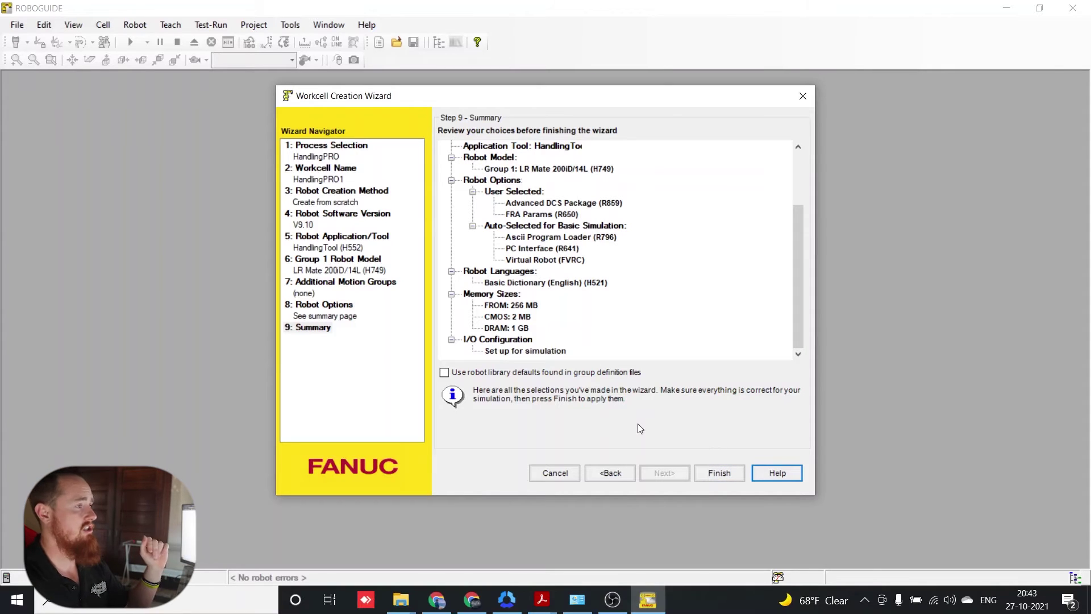
left_click(718, 473)
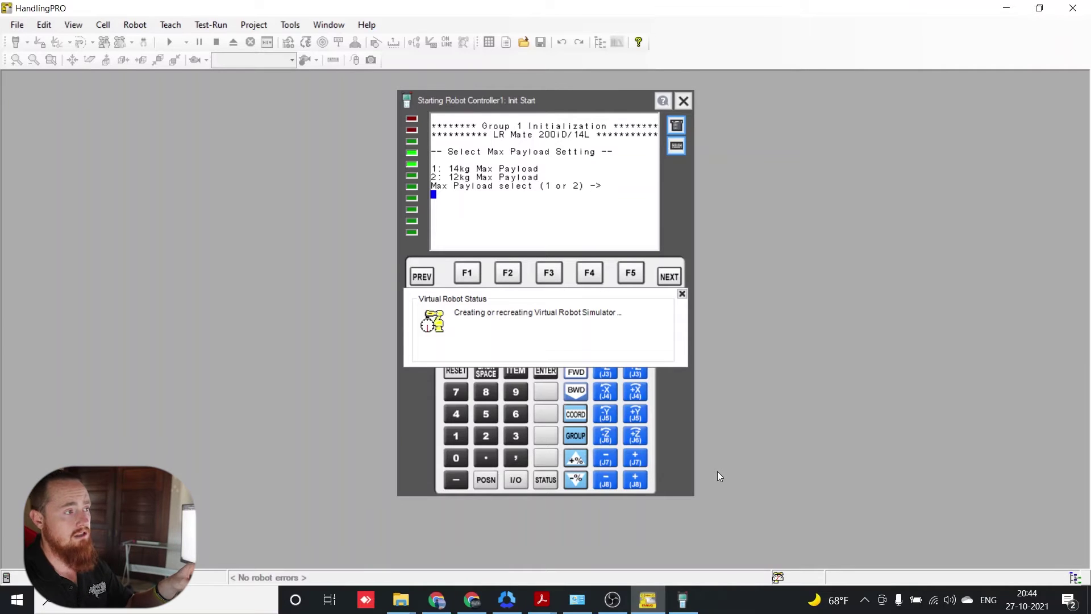
Answer the Max Payload prompt with 1 to select 14kg
type("1")
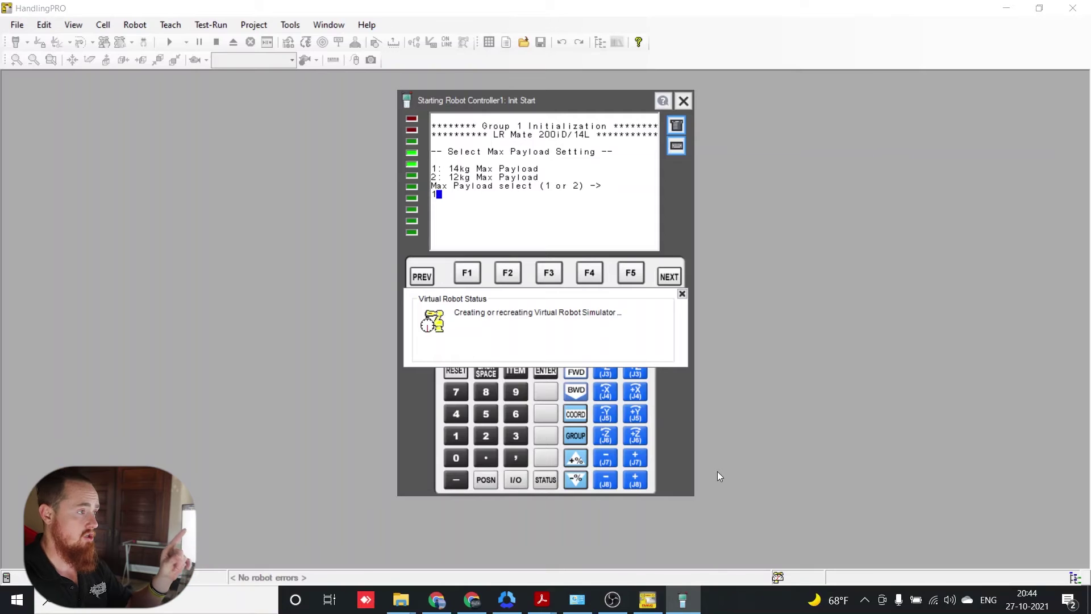
key("Return")
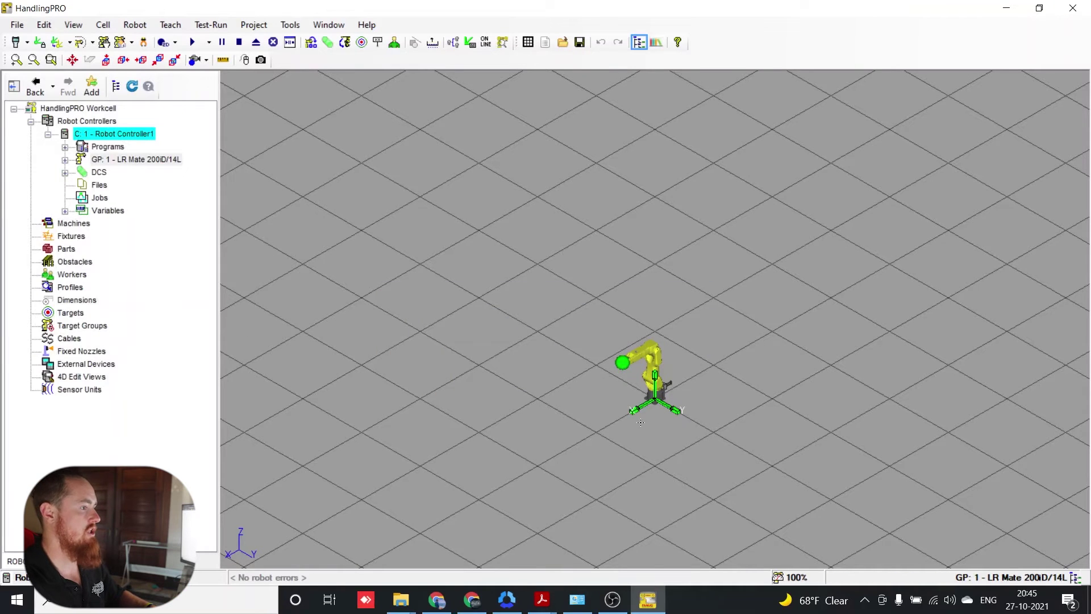
Zoom and orbit to a closer, side-on view of the LR Mate robot
scroll(638, 424, "up", 3)
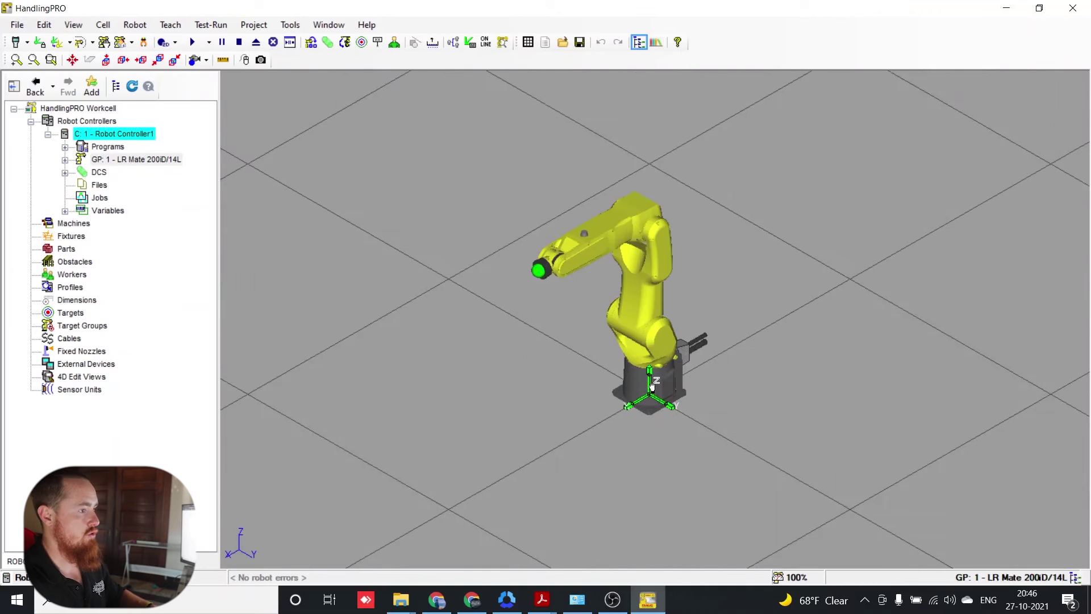
right_click_drag(652, 386, 615, 340)
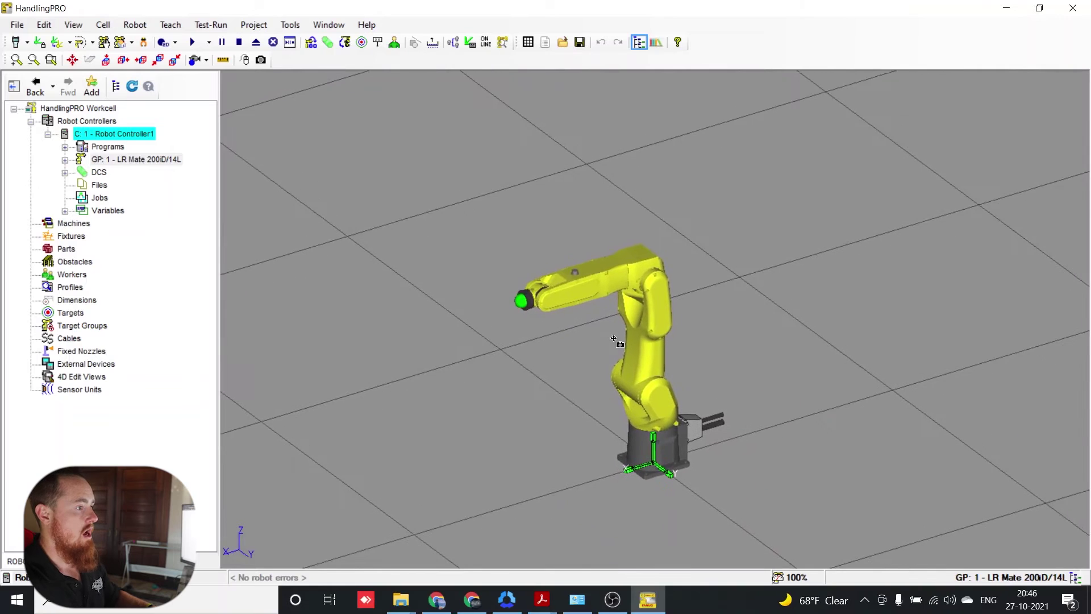
scroll(614, 340, "down", 1)
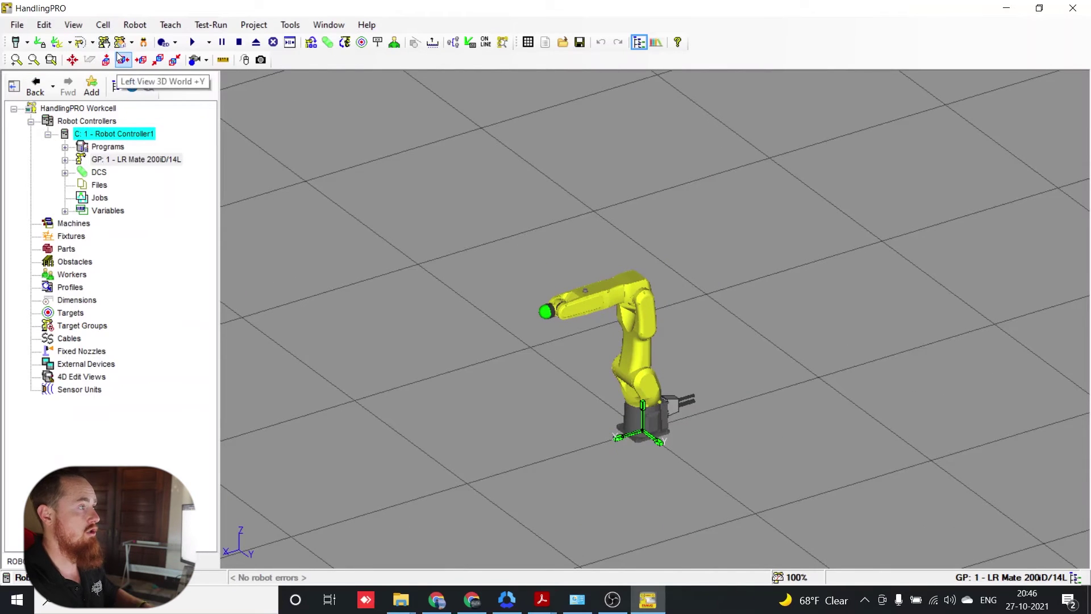
left_click(78, 26)
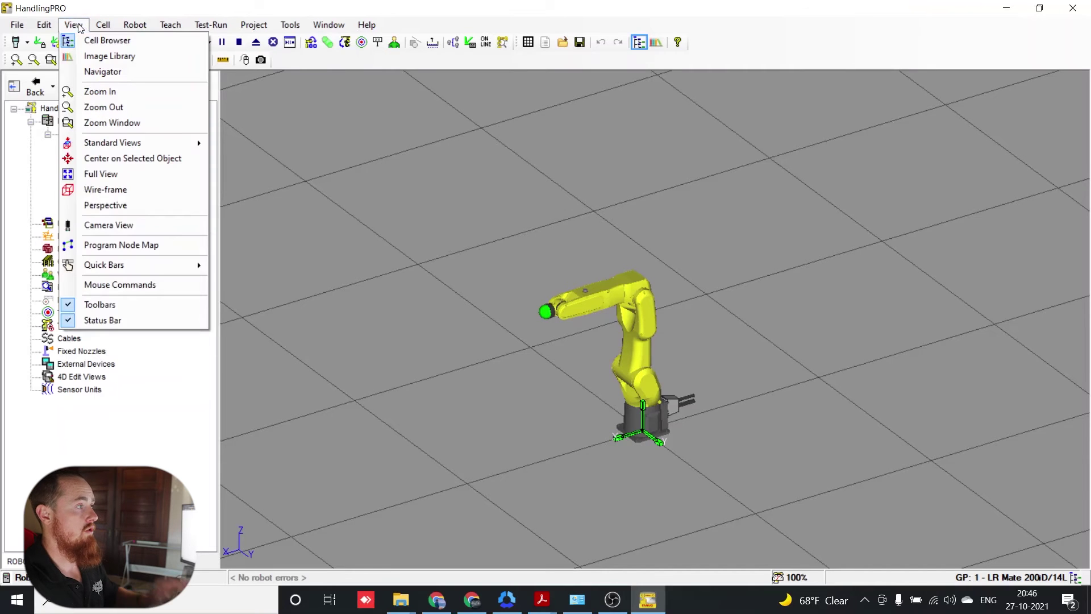
Display the 3D World Mouse Commands reference, then orbit and zoom the robot view while reading it
left_click(180, 284)
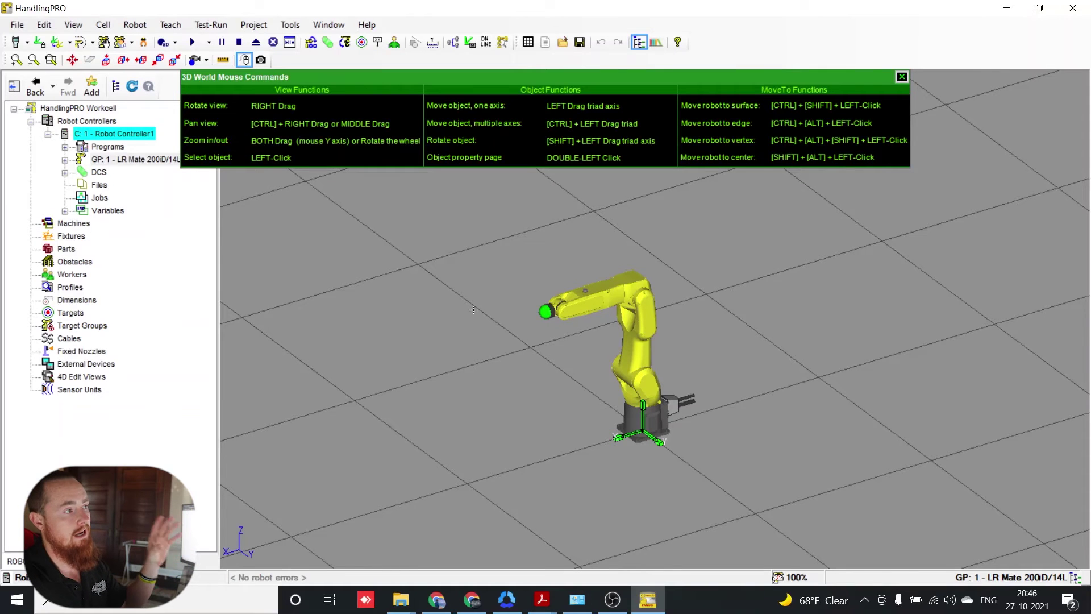
right_click_drag(693, 322, 546, 317)
scroll(558, 317, "up", 2)
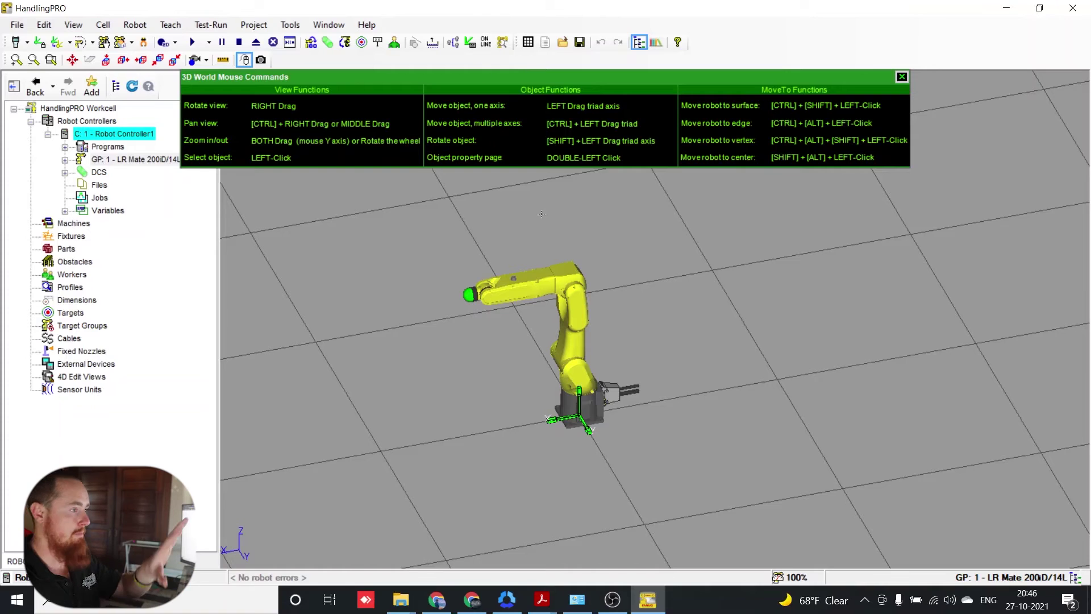
Close the mouse commands reference, pan the robot left of centre and rotate the view slightly
left_click(902, 76)
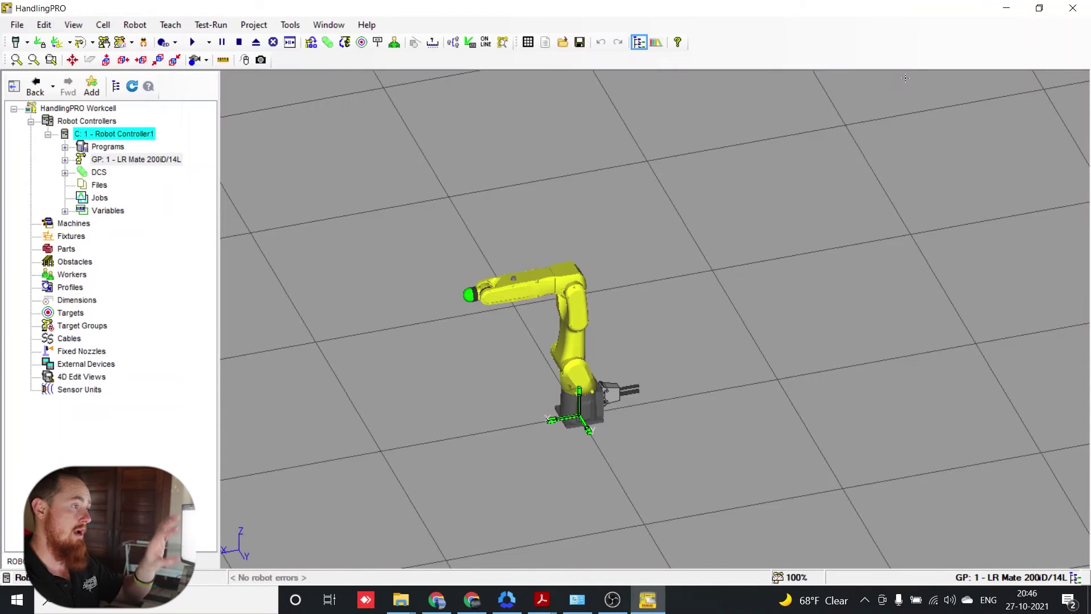
right_click_drag(621, 305, 475, 332)
mouse_move(539, 310)
right_mouse_down()
mouse_move(560, 309)
mouse_move(534, 308)
right_mouse_up()
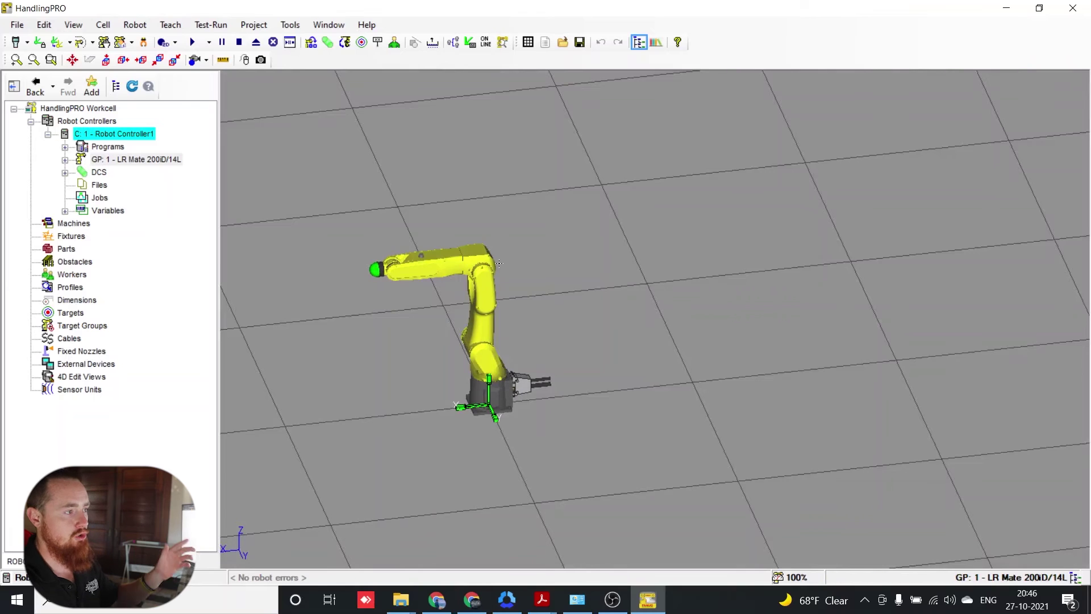
left_click_drag(528, 321, 533, 281)
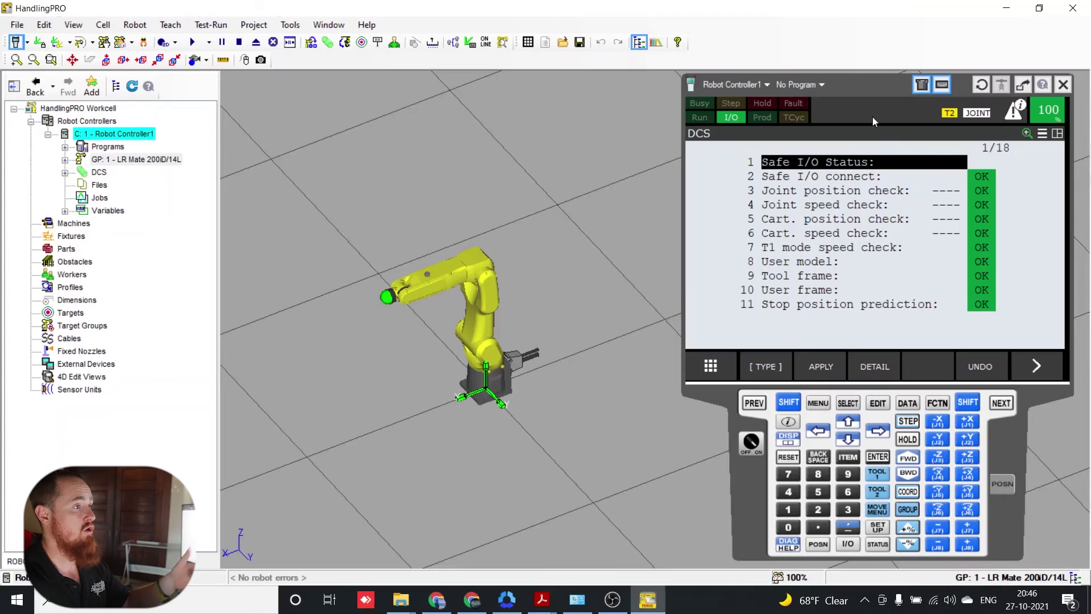
Reset the controller's faults from the teach pendant's DCS screen
scroll(873, 299, "down", 5)
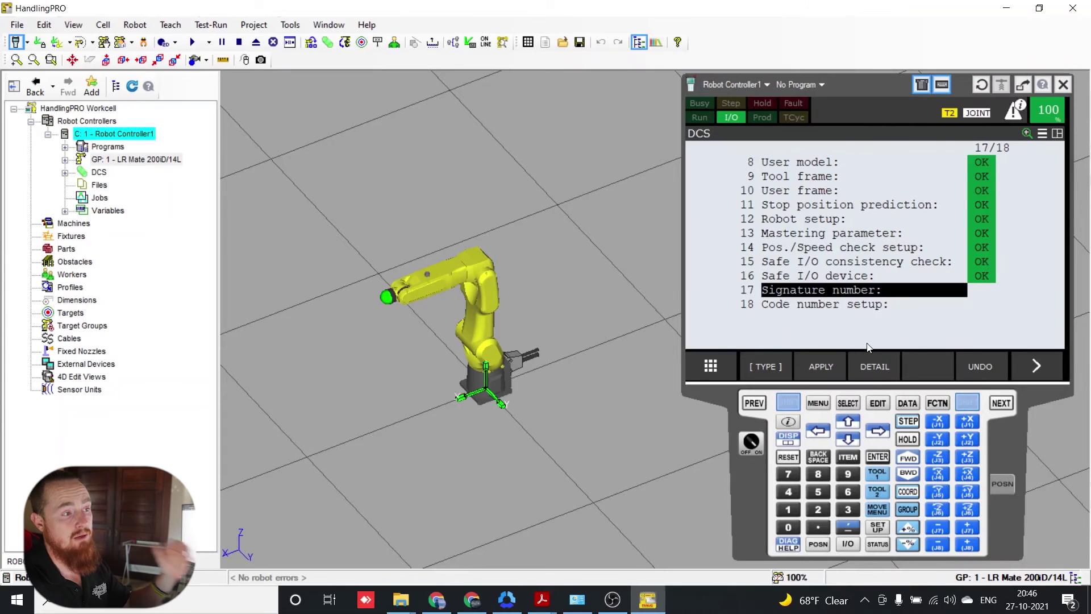
left_click(787, 456)
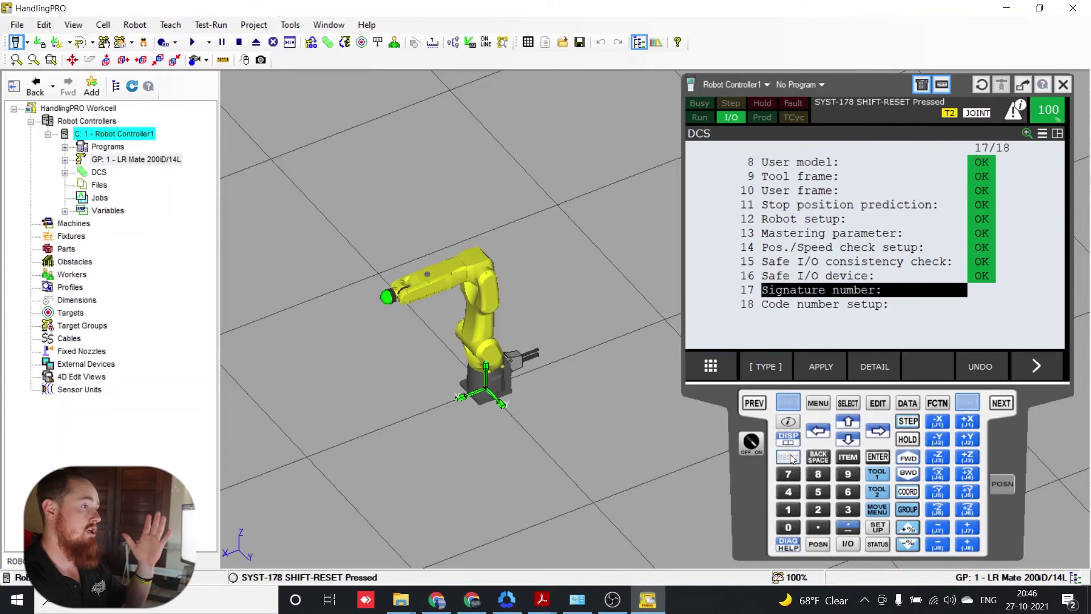
scroll(824, 371, "up", 6)
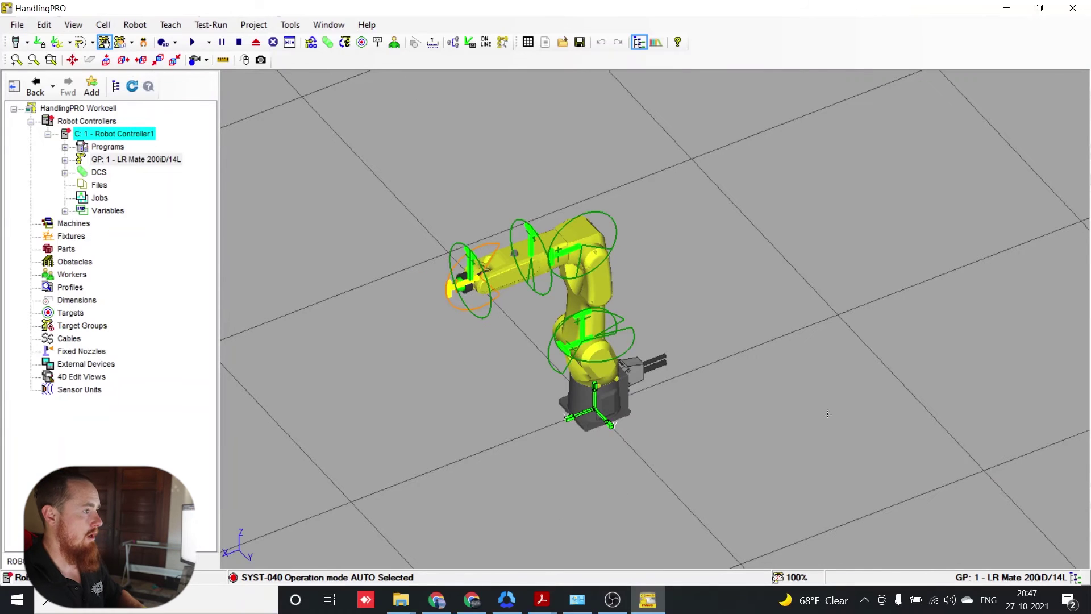
Jog the forearm up and left, rotate the wrist about J4, and zoom in on the wrist
scroll(532, 271, "up", 2)
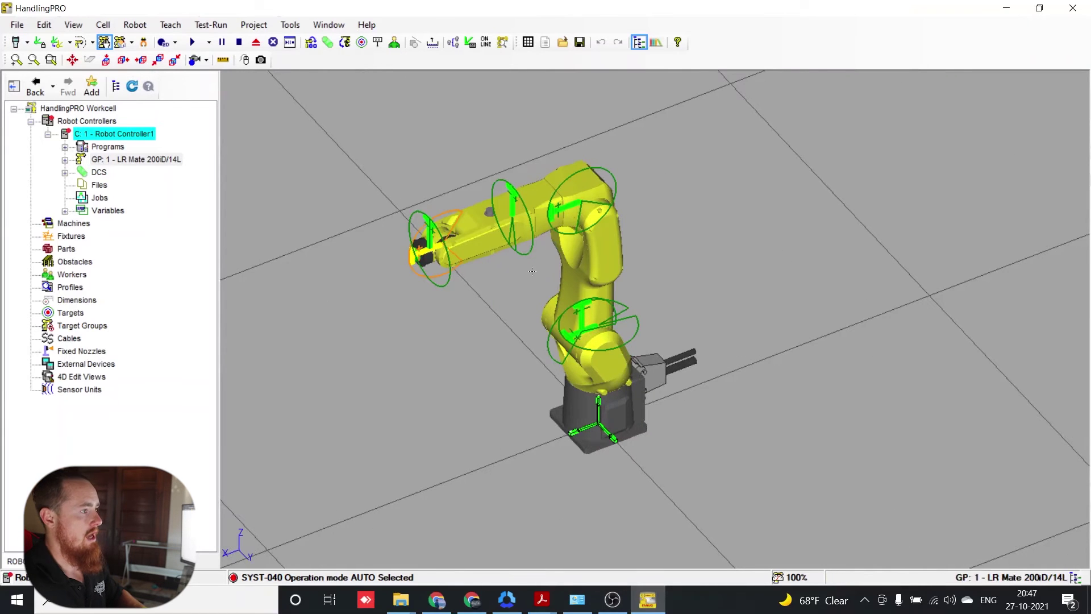
left_click_drag(571, 339, 577, 316)
left_click_drag(519, 248, 478, 209)
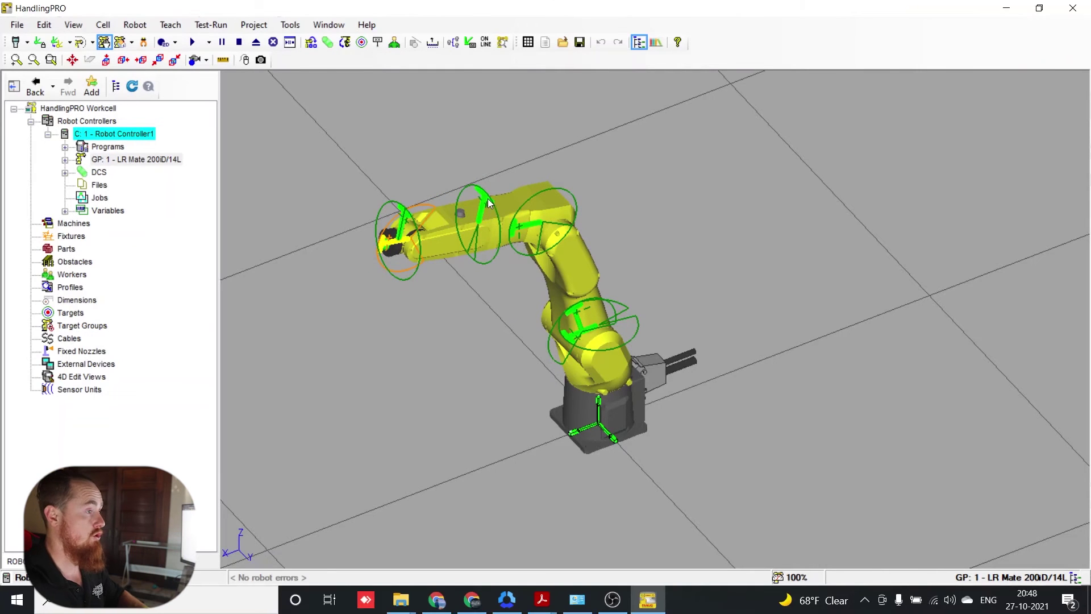
left_click_drag(488, 199, 444, 210)
scroll(387, 243, "up", 5)
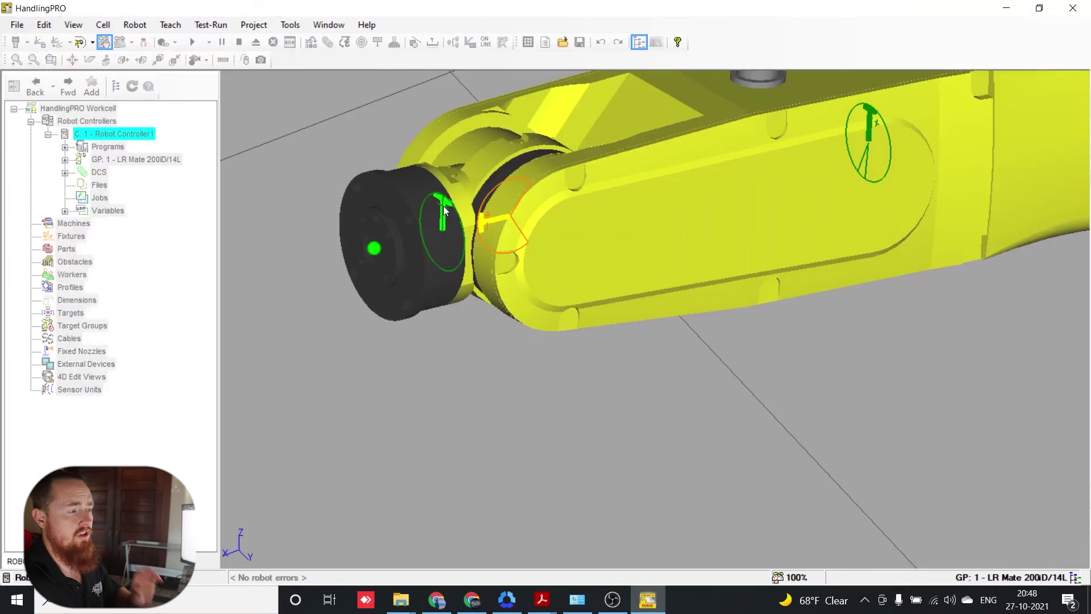
Show the jog axes at the tool point and orbit the view to see the robot upright
scroll(444, 210, "down", 3)
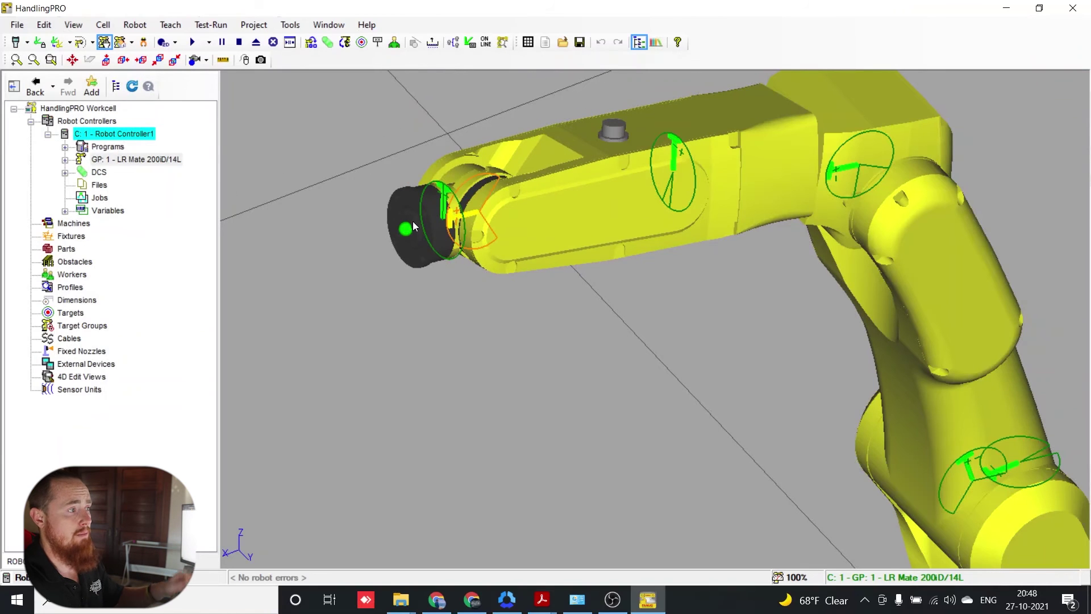
scroll(432, 254, "down", 2)
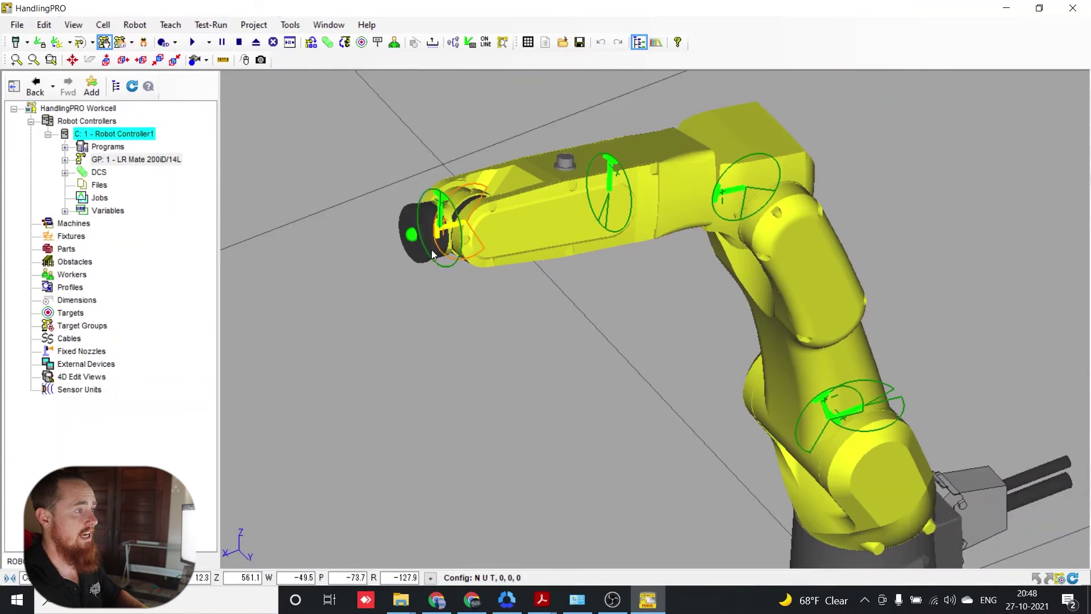
left_click(411, 240)
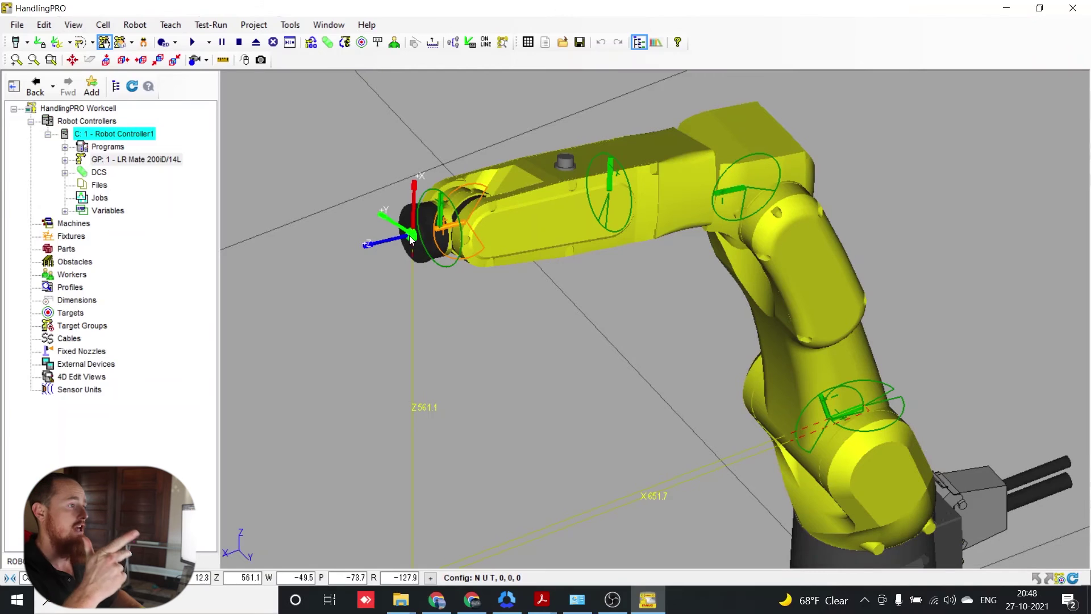
scroll(411, 240, "down", 2)
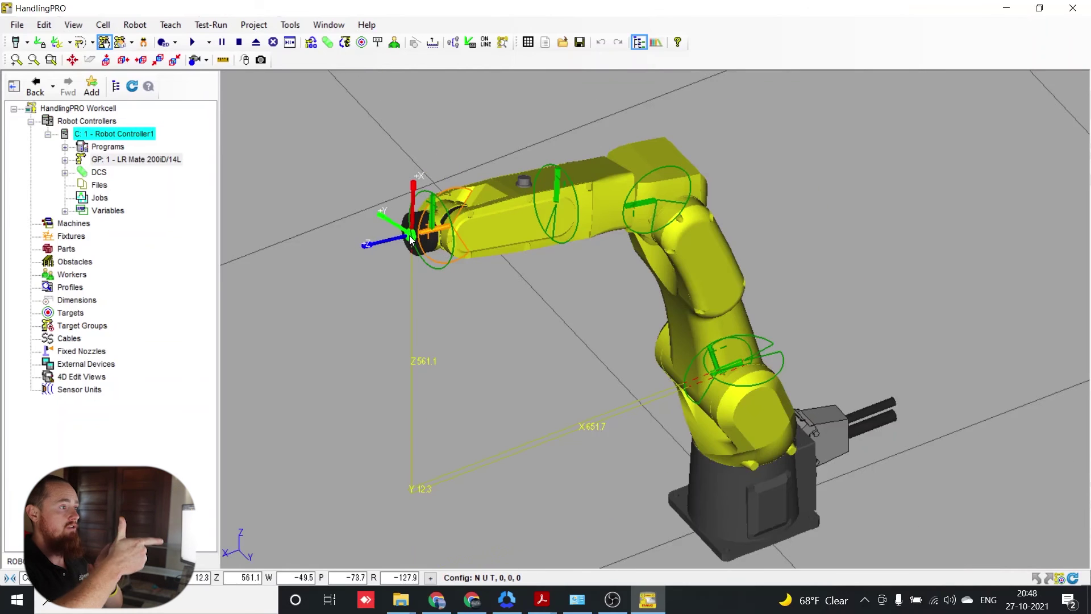
right_click_drag(412, 240, 449, 237)
Jog the forearm about the elbow and the arm about J2, bringing the tool to Z 448.5
scroll(448, 237, "down", 1)
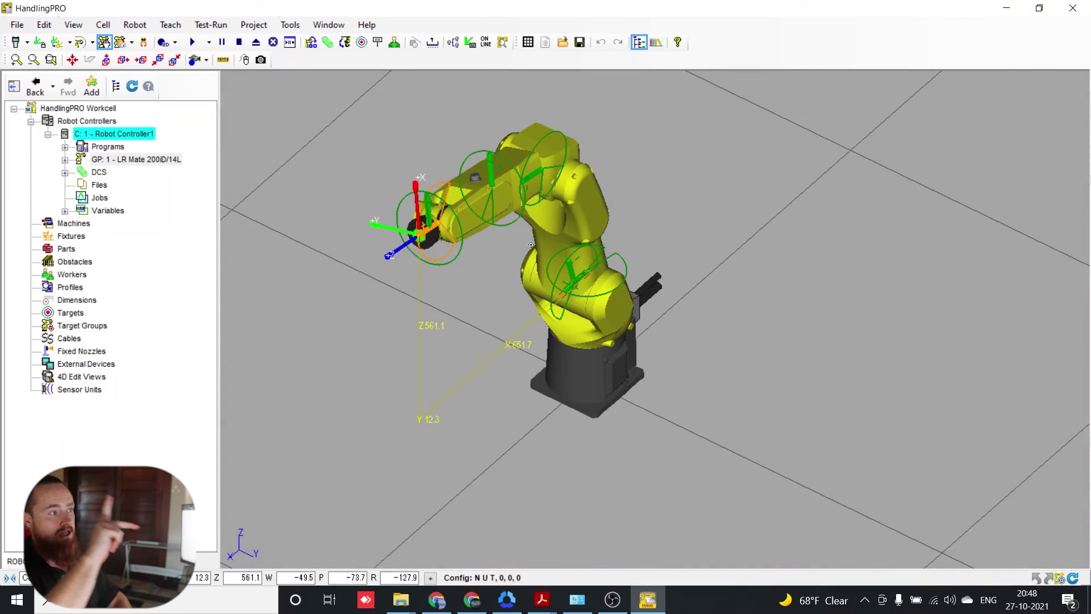
right_click_drag(576, 273, 513, 246)
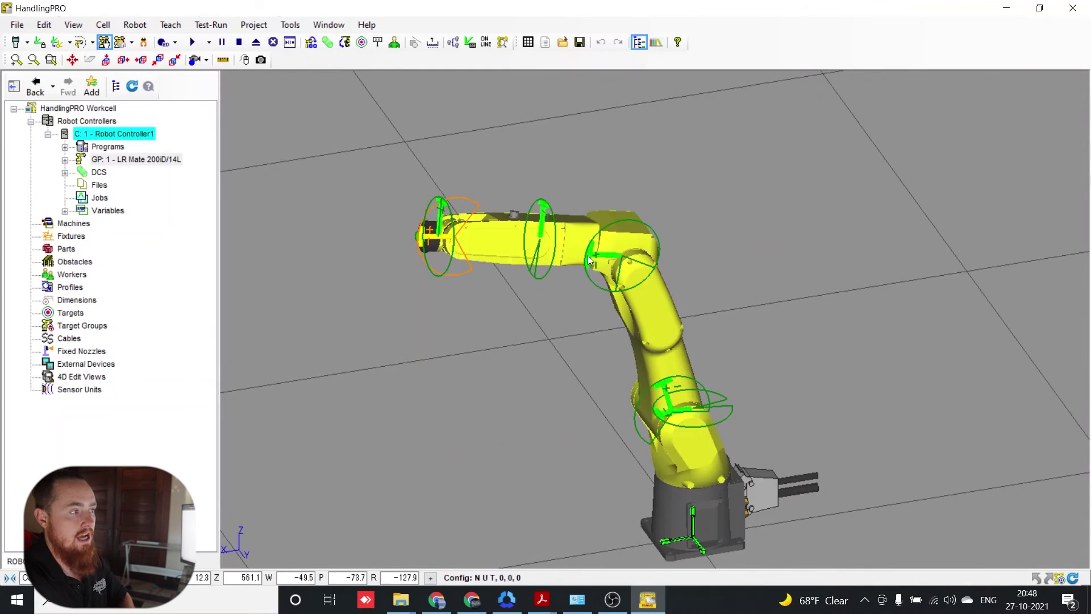
mouse_move(589, 260)
left_mouse_down()
mouse_move(588, 275)
mouse_move(592, 262)
left_mouse_up()
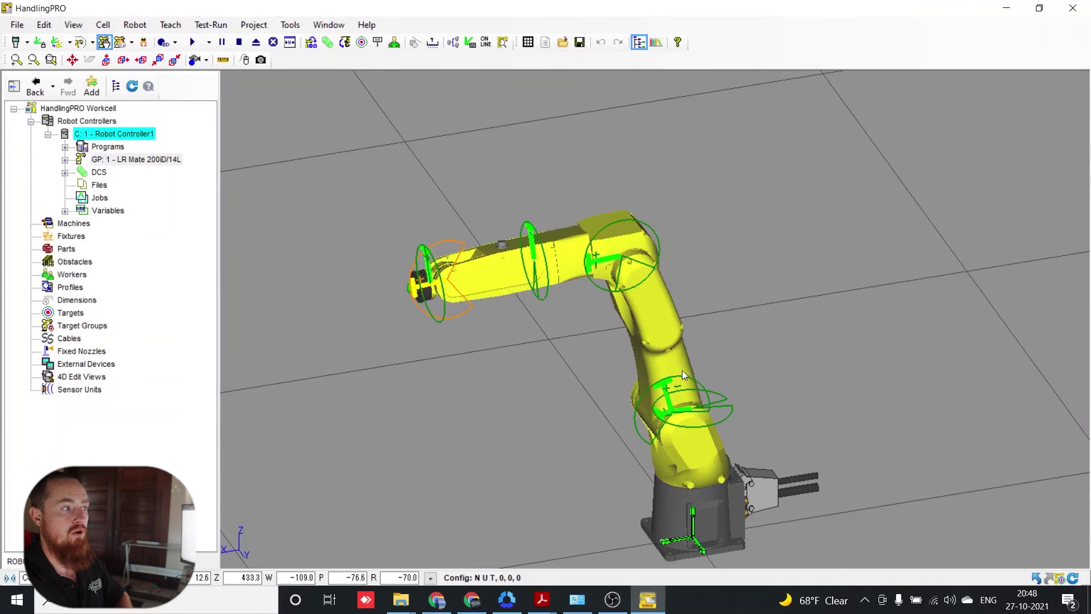
left_click_drag(659, 383, 676, 385)
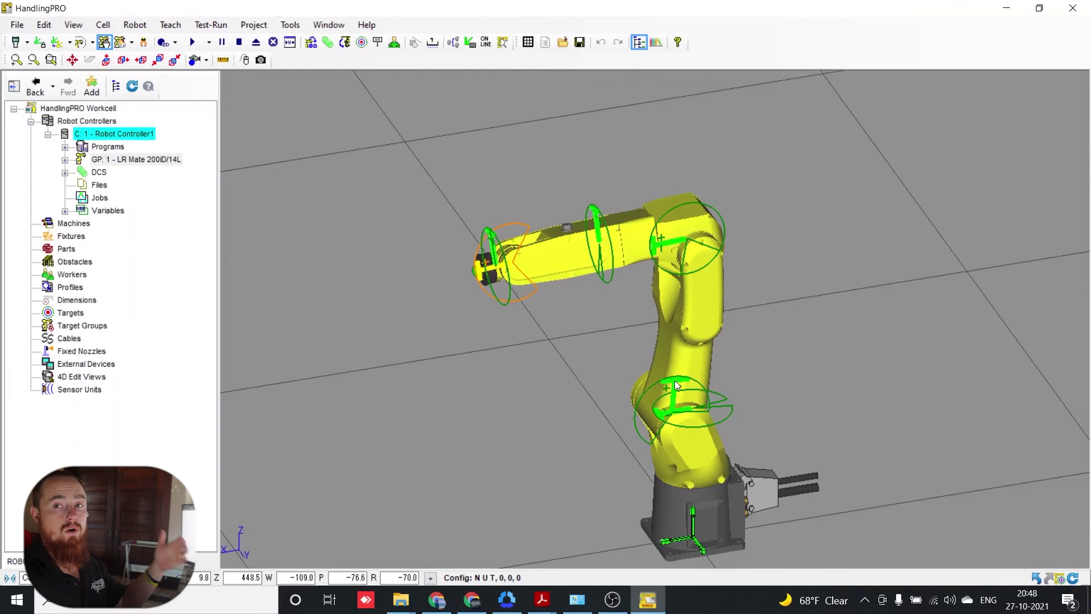